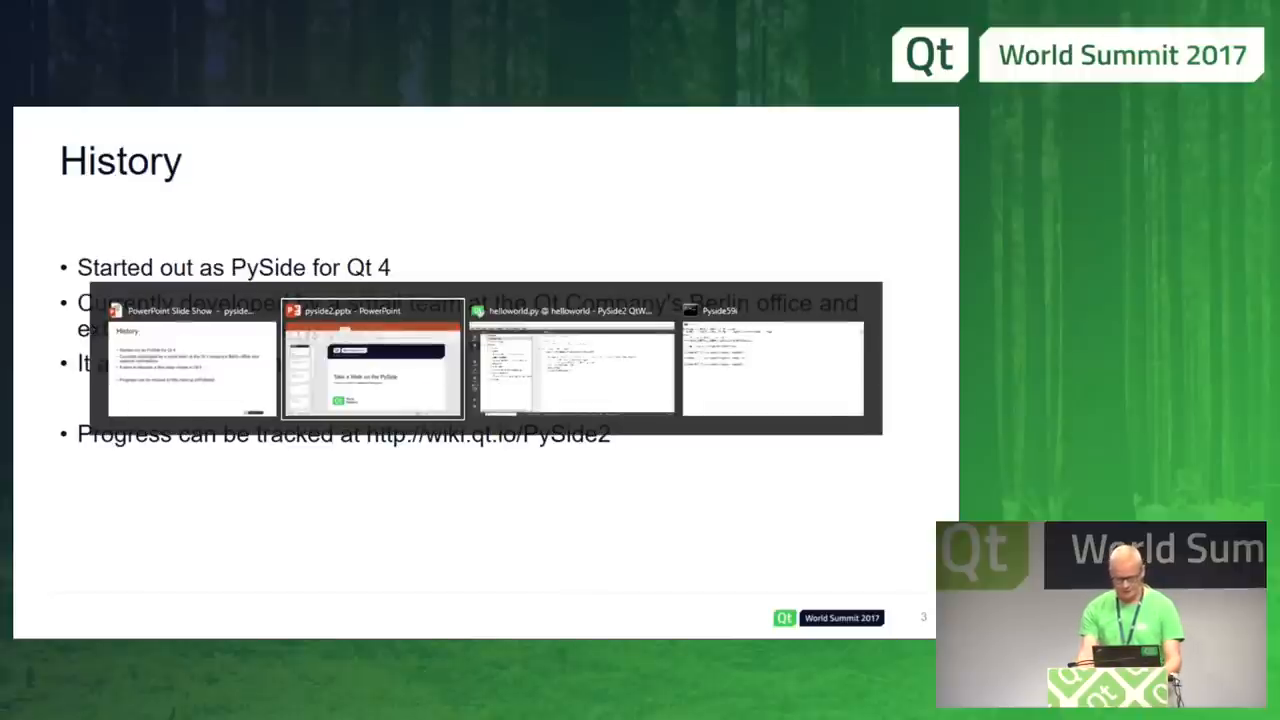
pyautogui.hotkey('alt', 'Tab')
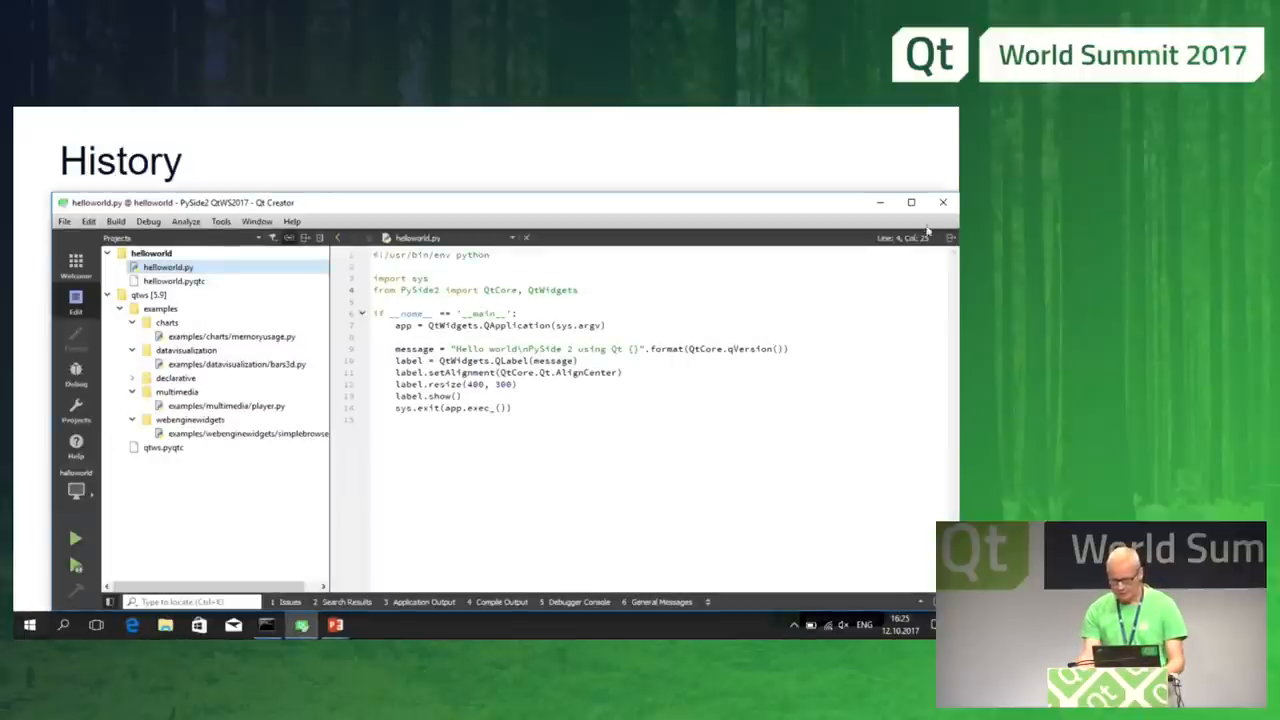
# Step: Switch to Qt Creator, maximize it and narrow the project tree beside helloworld.py
pyautogui.click(911, 202)
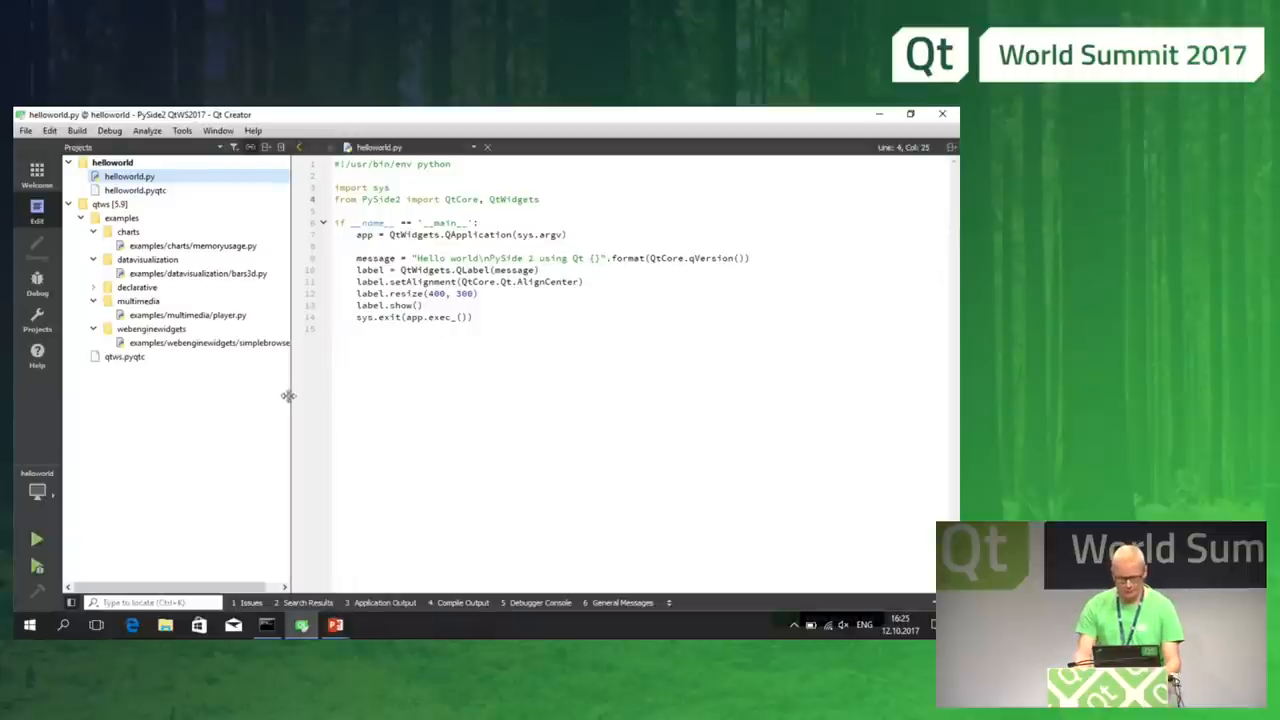
pyautogui.moveTo(288, 396); pyautogui.dragTo(220, 396)
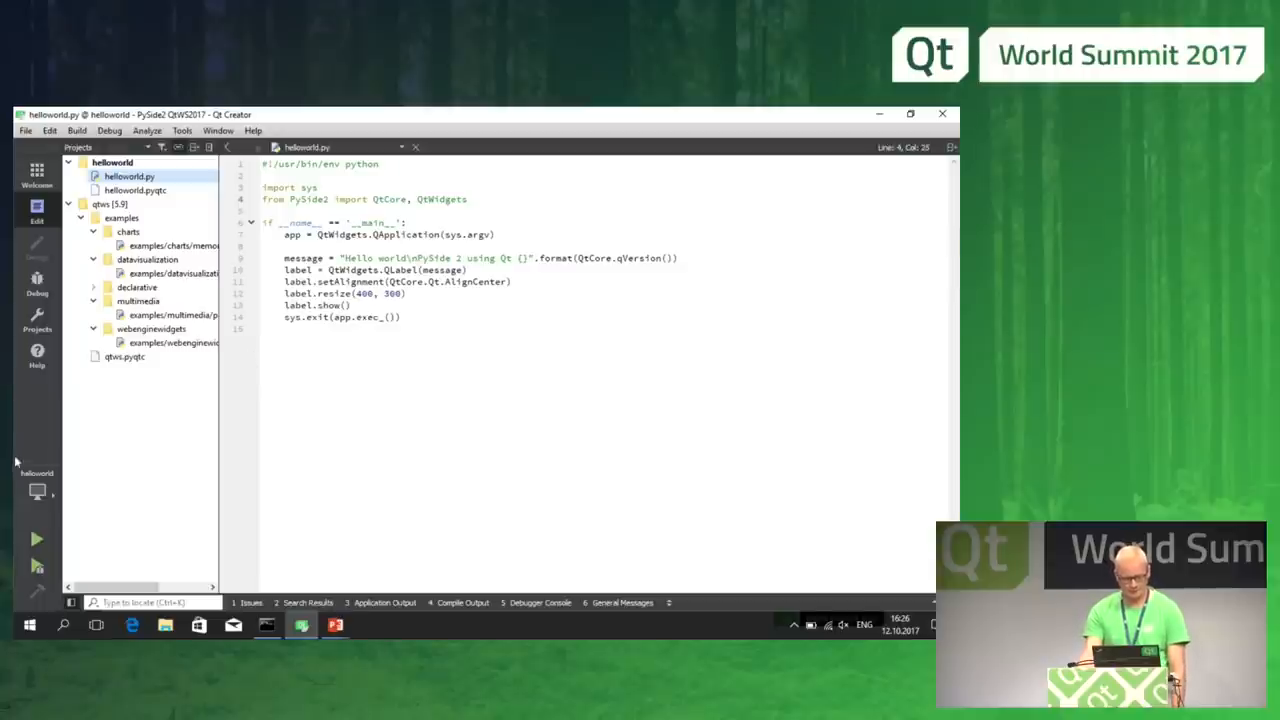
# Step: Run helloworld.py, close its window and open the helloworld.pyqtc project file
pyautogui.click(37, 540)
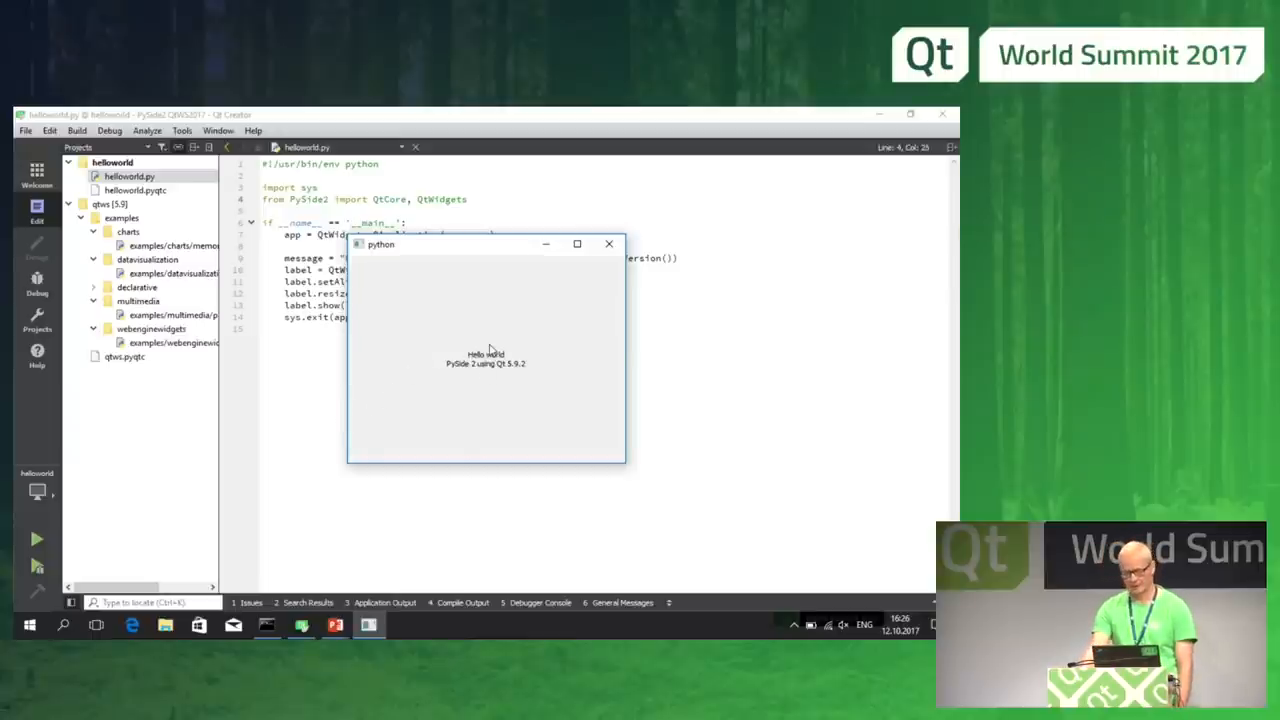
pyautogui.click(609, 244)
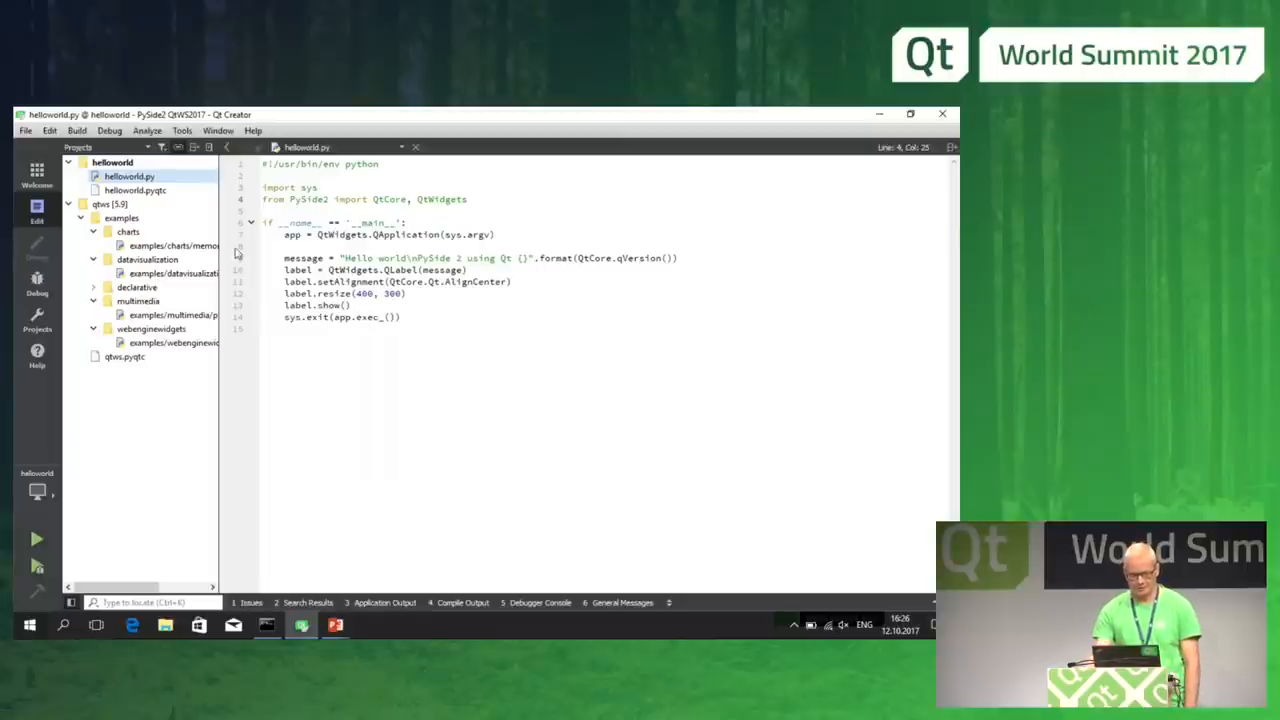
pyautogui.click(160, 191)
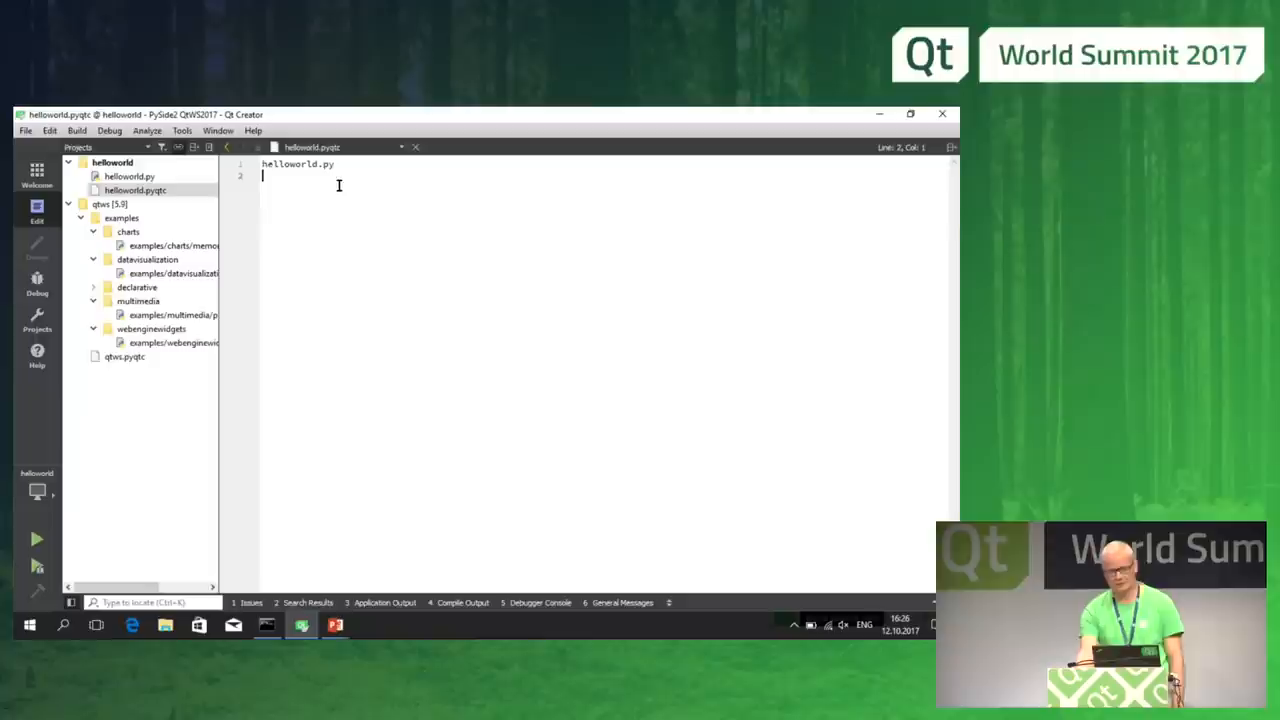
# Step: Select the qtws [5.9] project, show its context menu and dismiss it
pyautogui.click(115, 205)
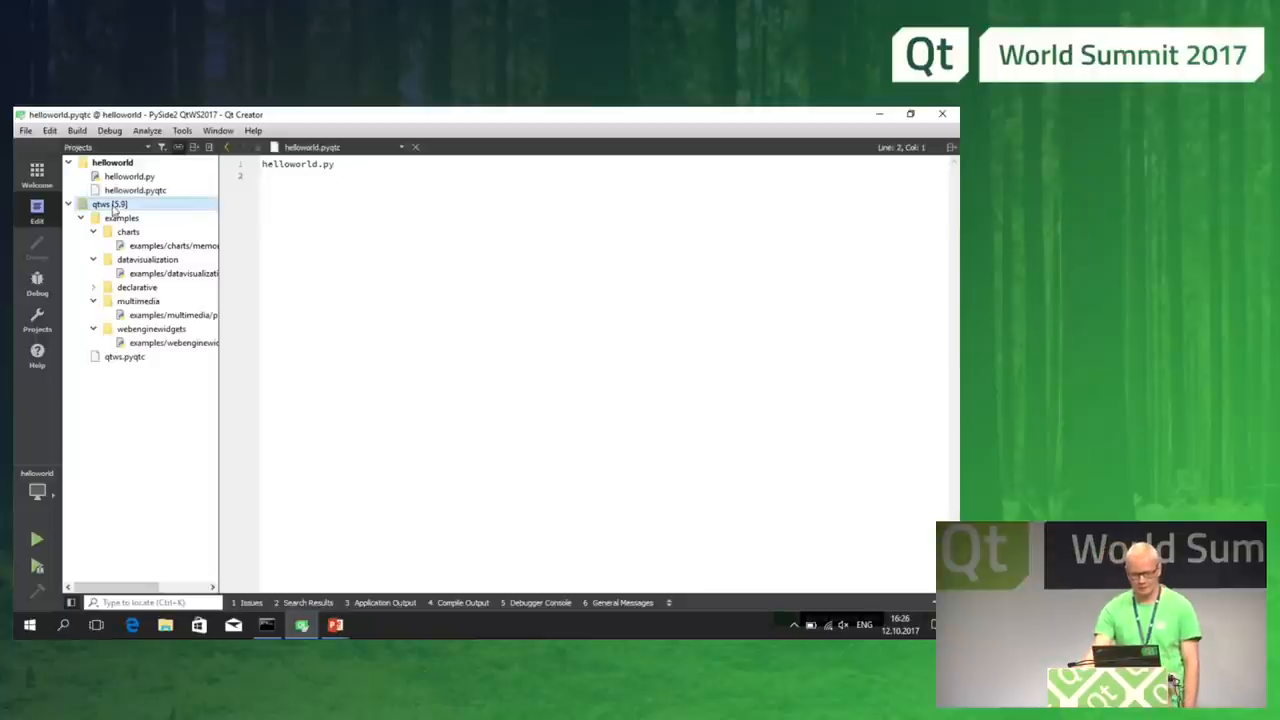
pyautogui.rightClick(115, 207)
pyautogui.click(425, 288)
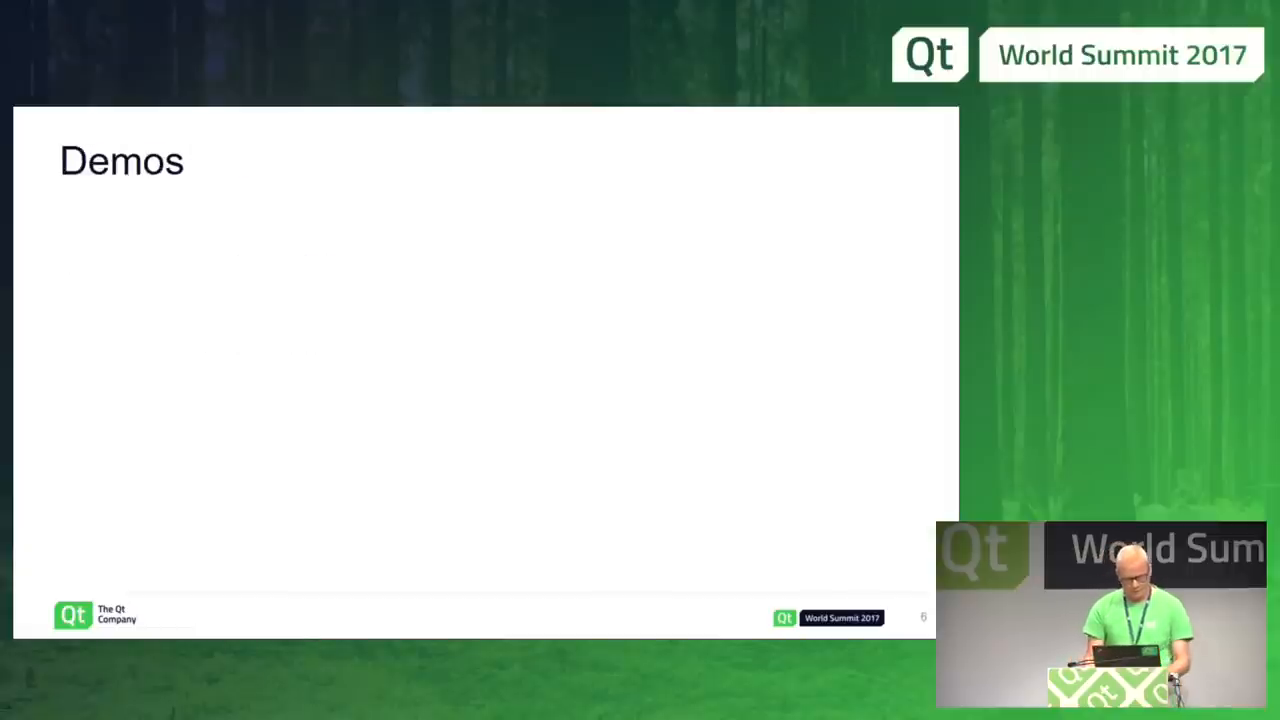
# Step: Make qtws the active project and open the simplebrowser web engine example
pyautogui.hotkey('alt', 'Tab')
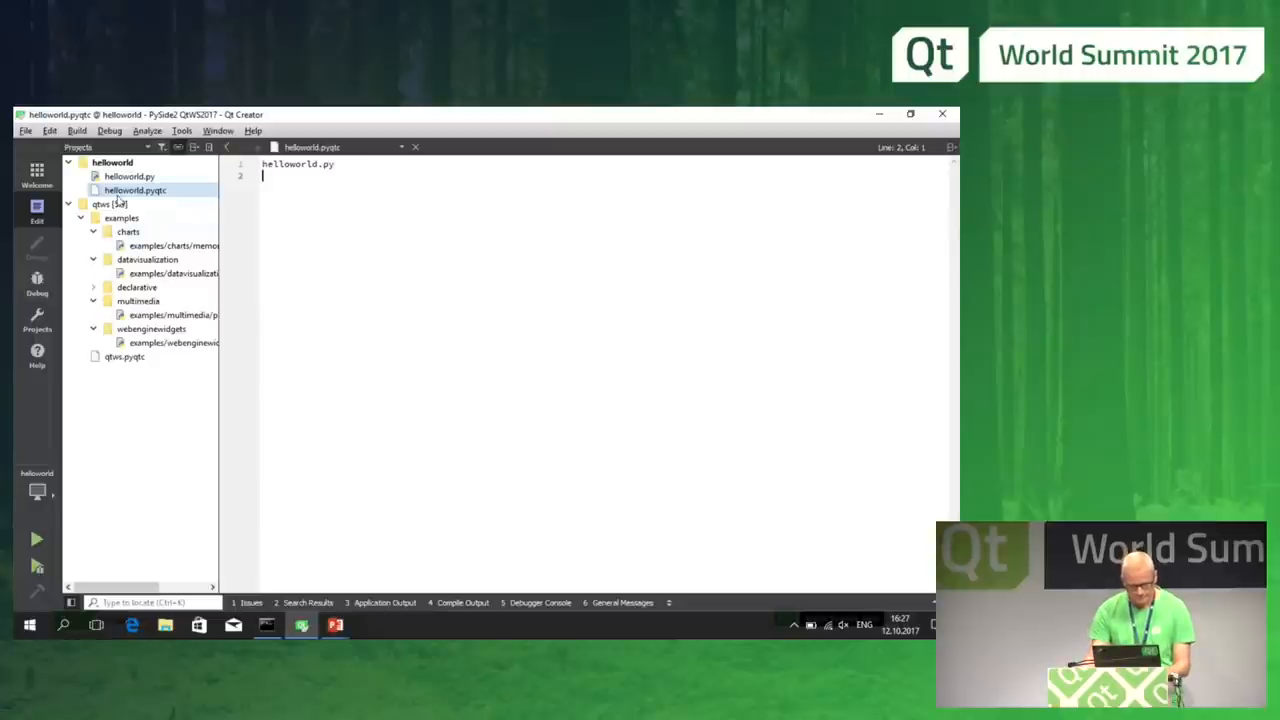
pyautogui.rightClick(118, 206)
pyautogui.click(150, 213)
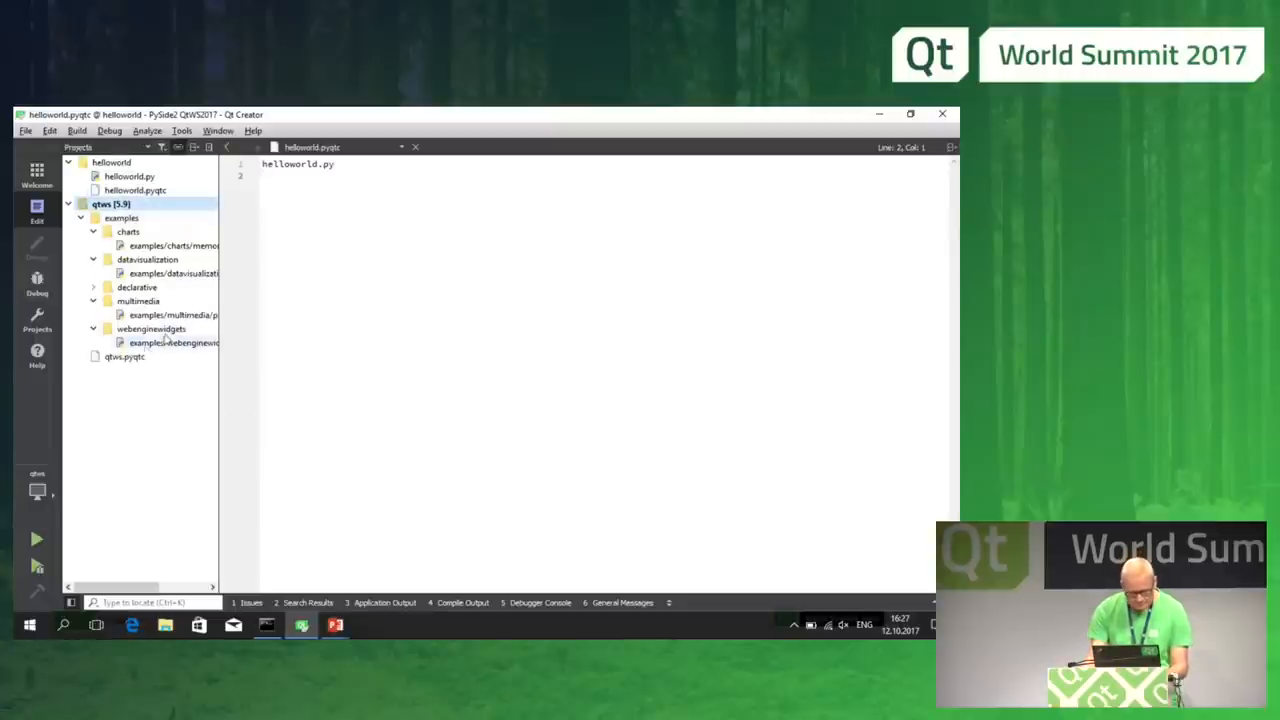
pyautogui.click(172, 344)
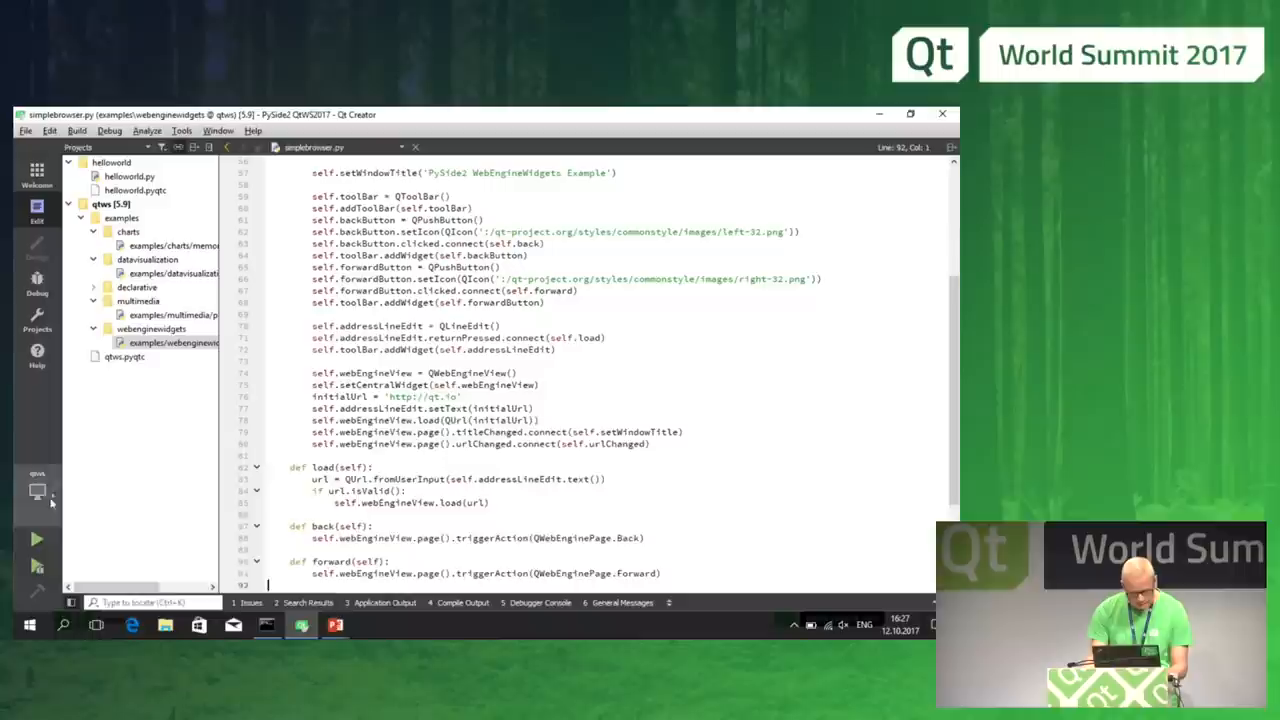
# Step: Choose simplebrowser.py as the run configuration in the kit selector
pyautogui.click(37, 490)
pyautogui.click(344, 578)
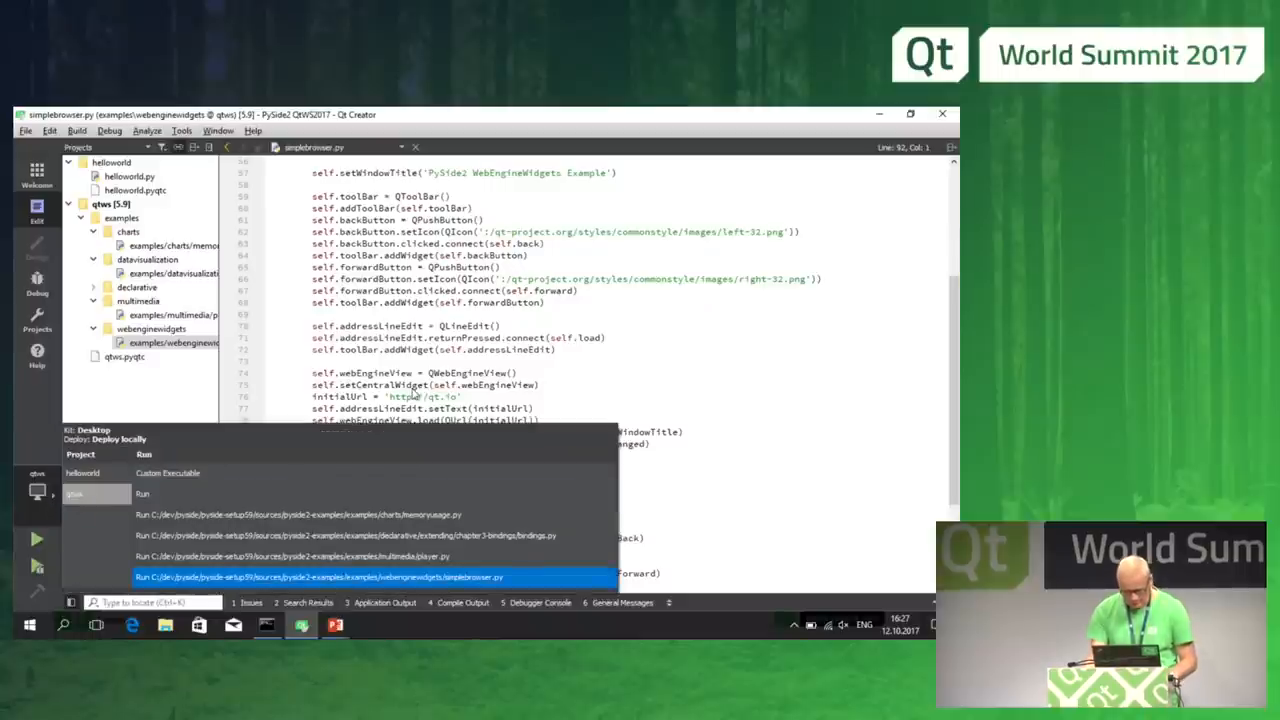
pyautogui.click(540, 410)
pyautogui.scroll(2, 600, 352)
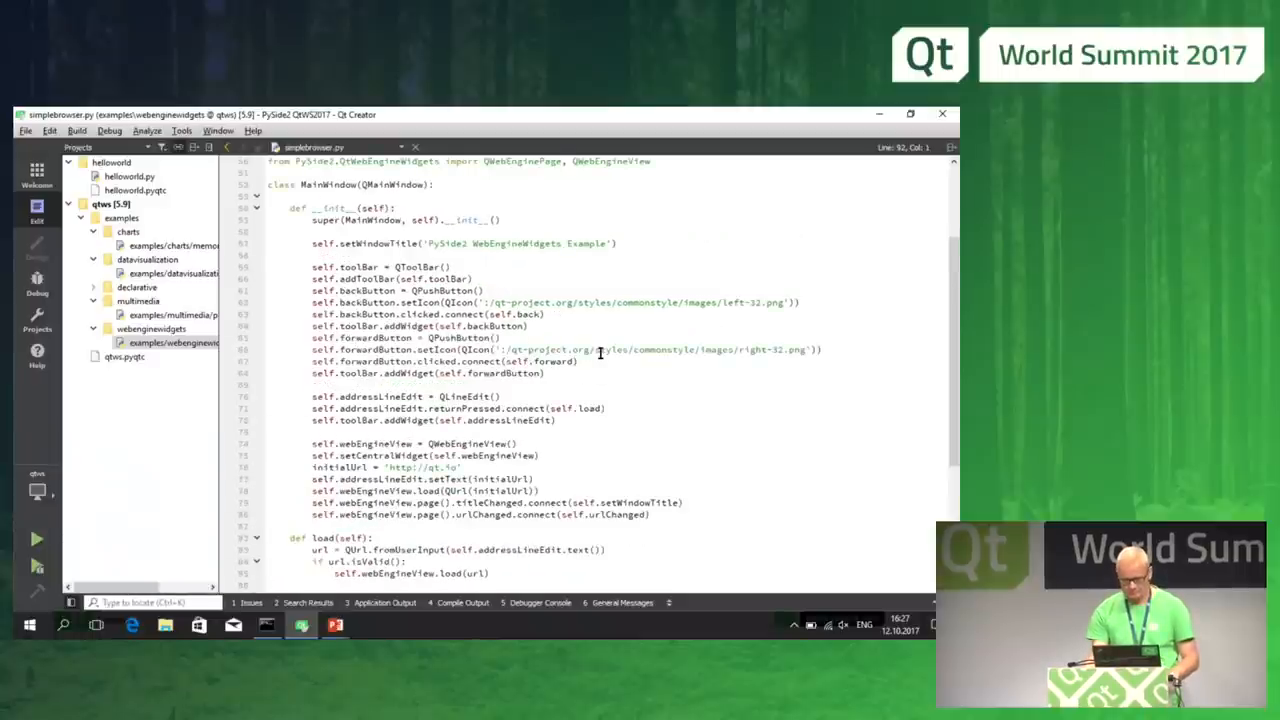
pyautogui.scroll(1, 585, 335)
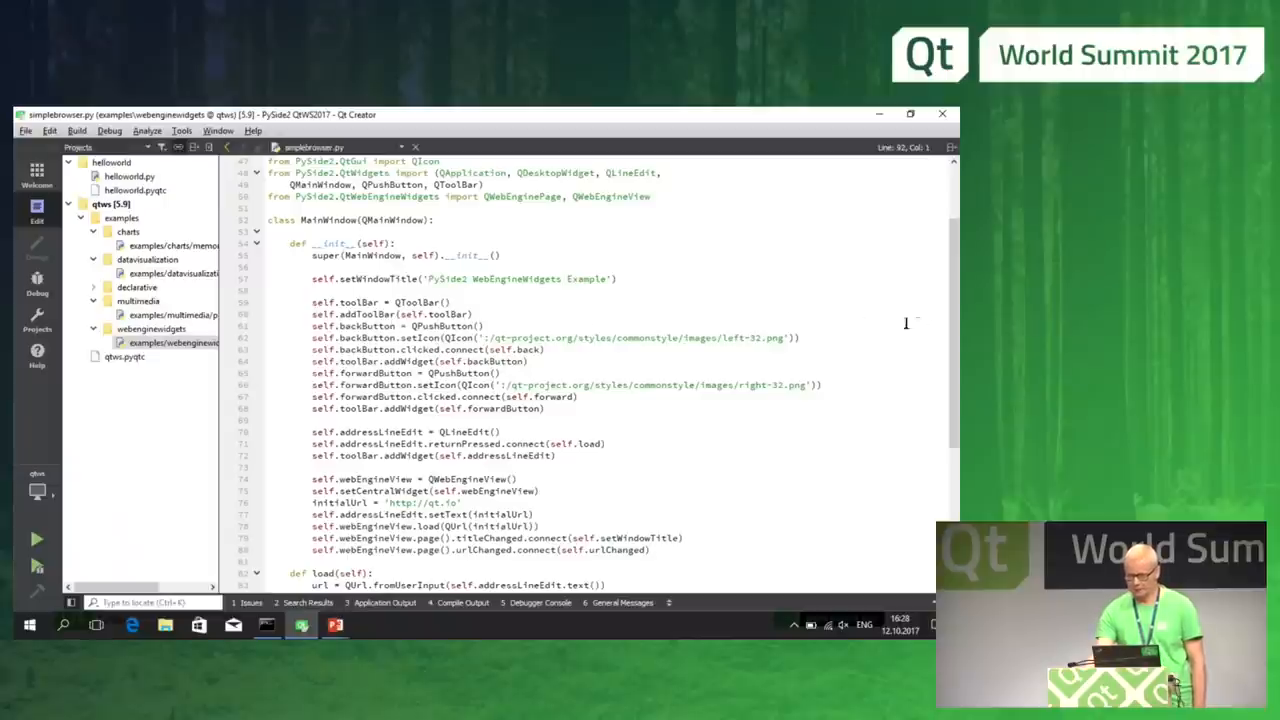
pyautogui.scroll(-2, 928, 323)
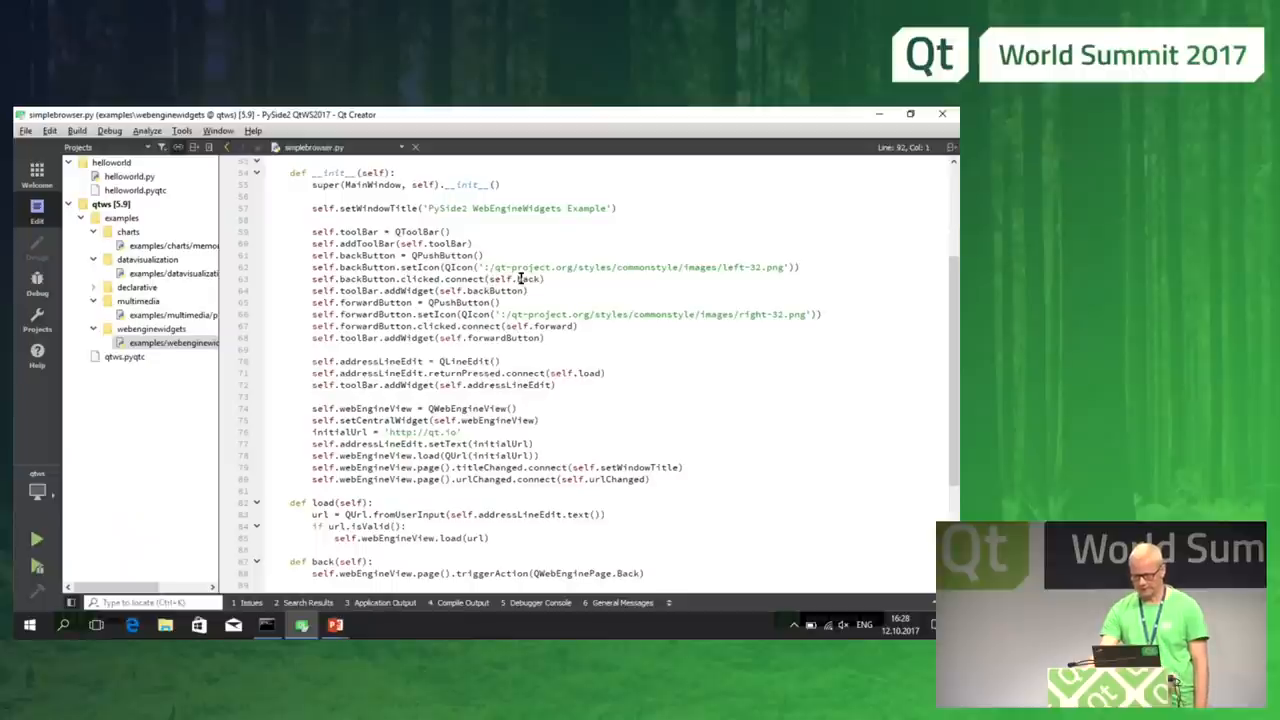
pyautogui.scroll(-1, 520, 279)
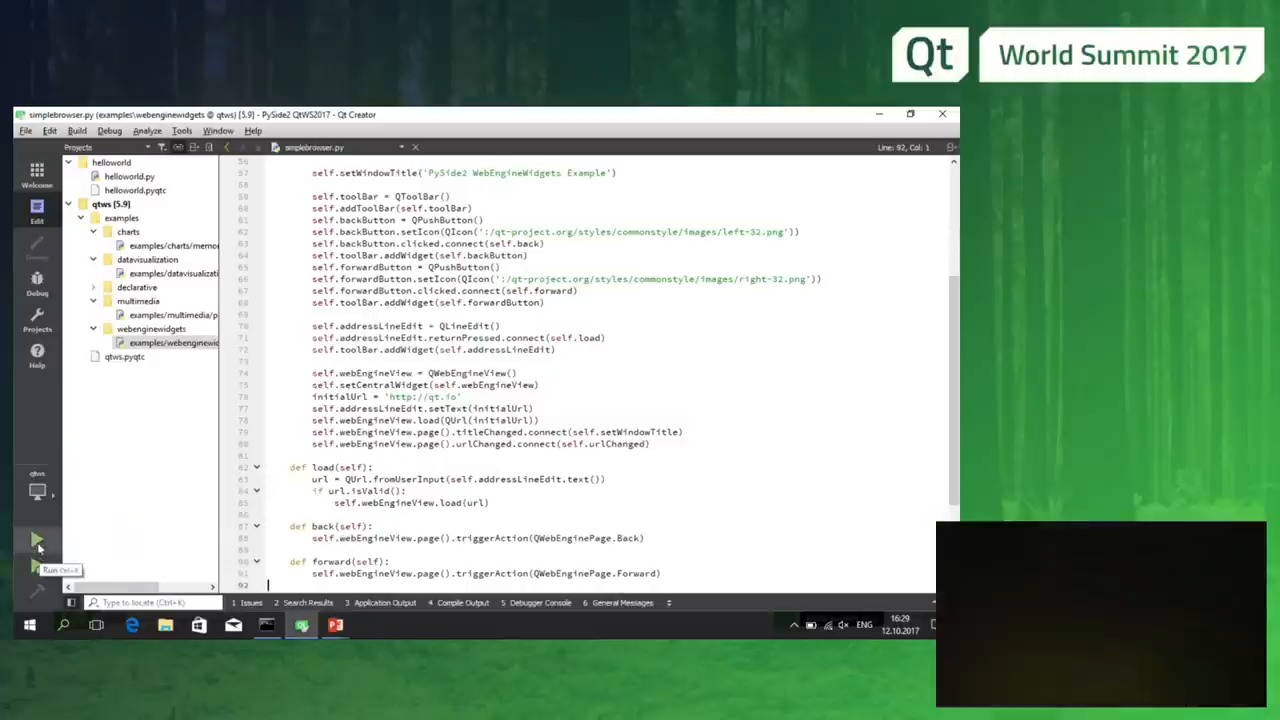
pyautogui.click(37, 539)
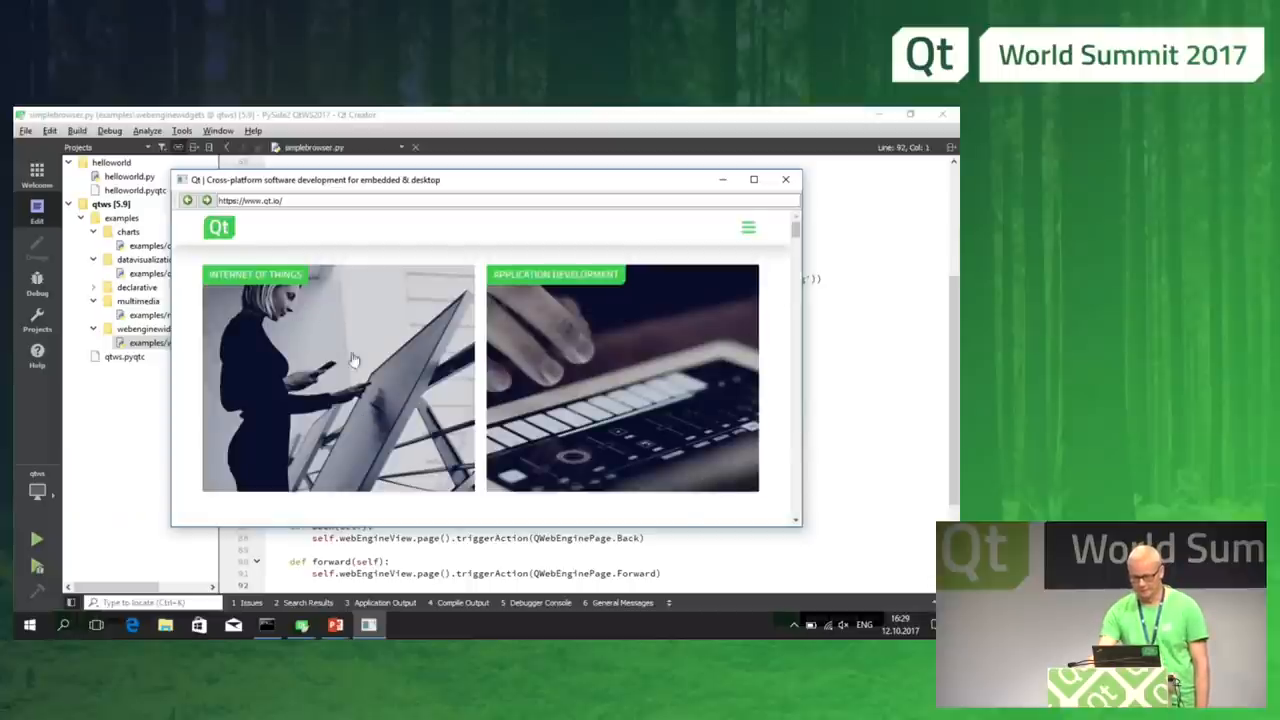
pyautogui.click(749, 231)
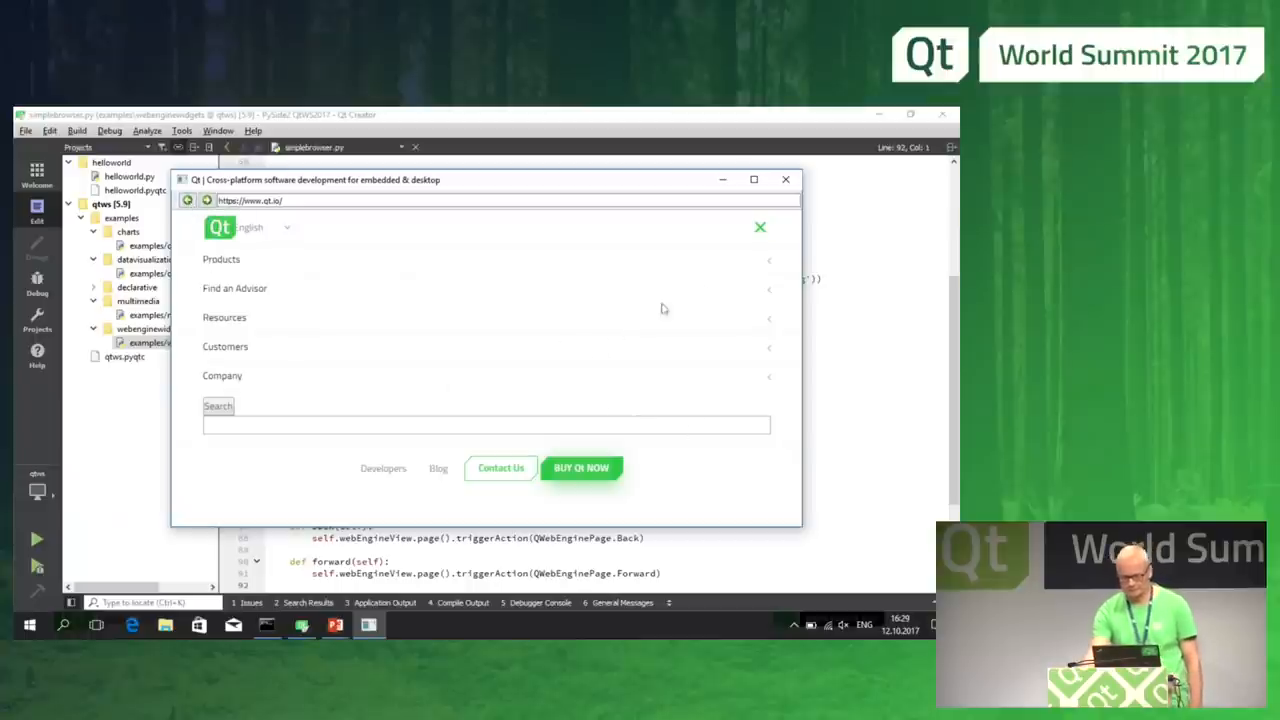
pyautogui.click(786, 181)
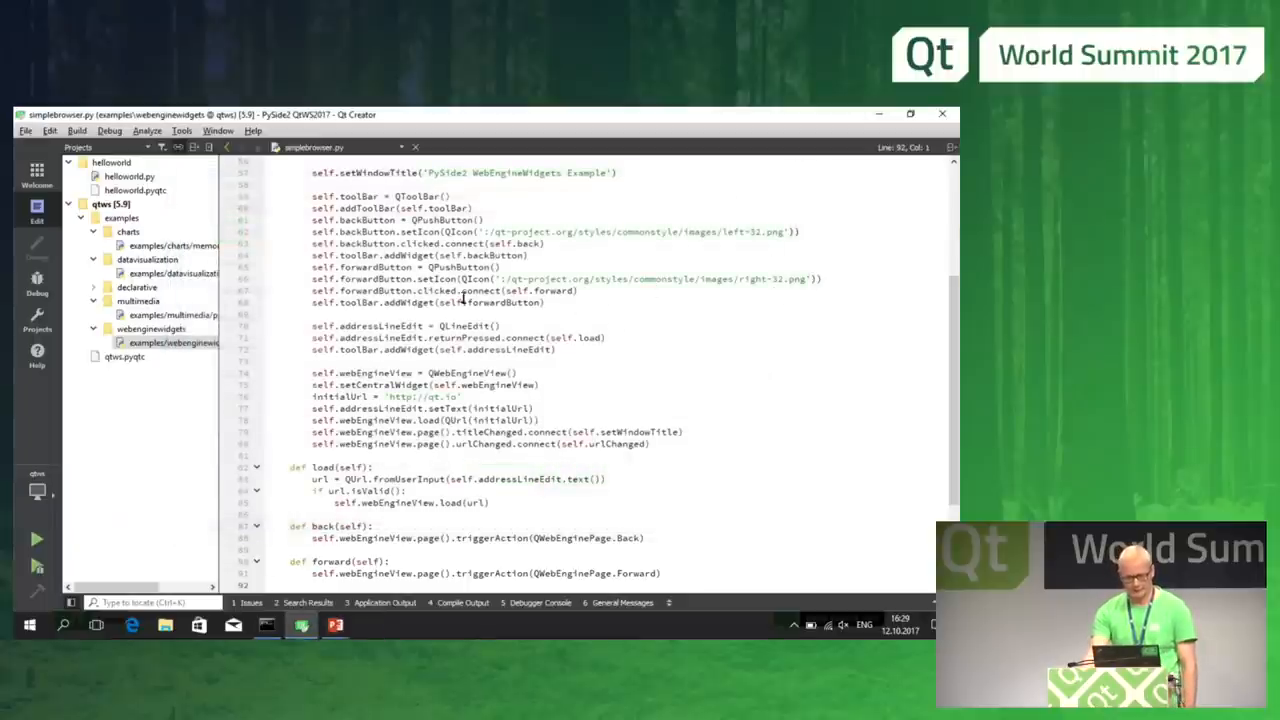
# Step: Open player.py, pick its run configuration and mark the central video widget line
pyautogui.click(168, 316)
pyautogui.scroll(5, 357, 420)
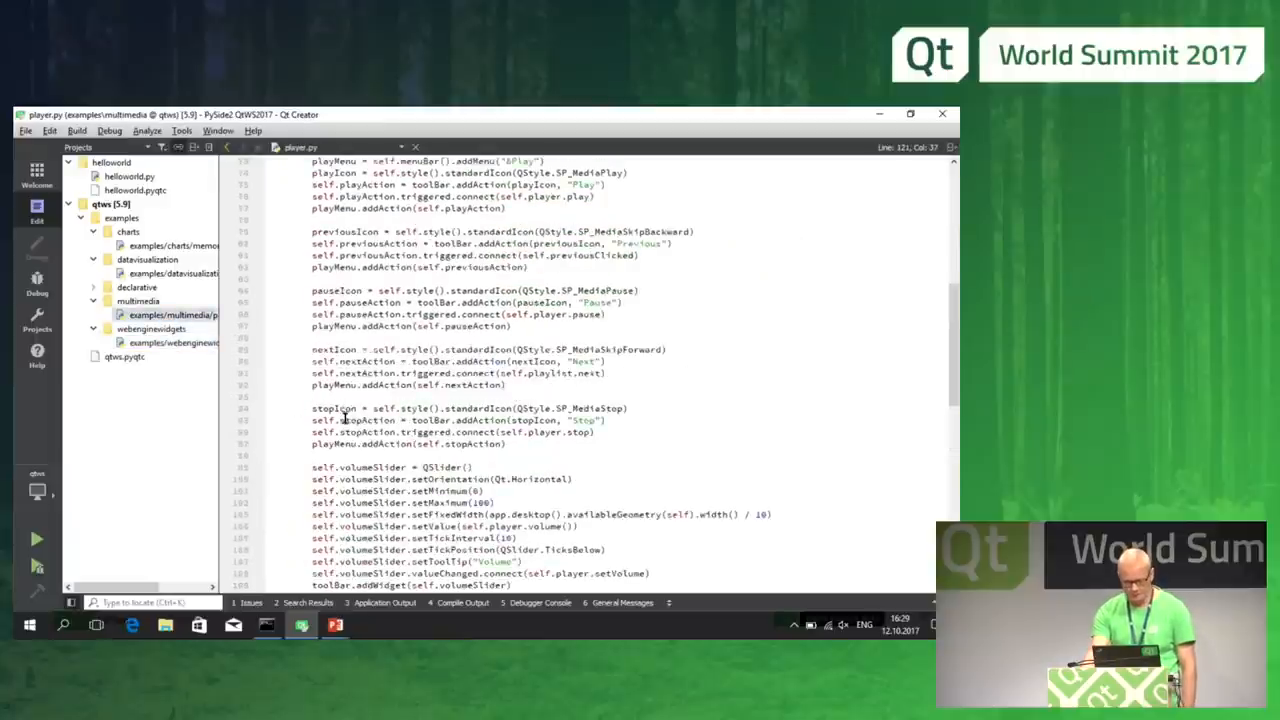
pyautogui.scroll(5, 357, 420)
pyautogui.scroll(5, 357, 420)
pyautogui.scroll(2, 386, 412)
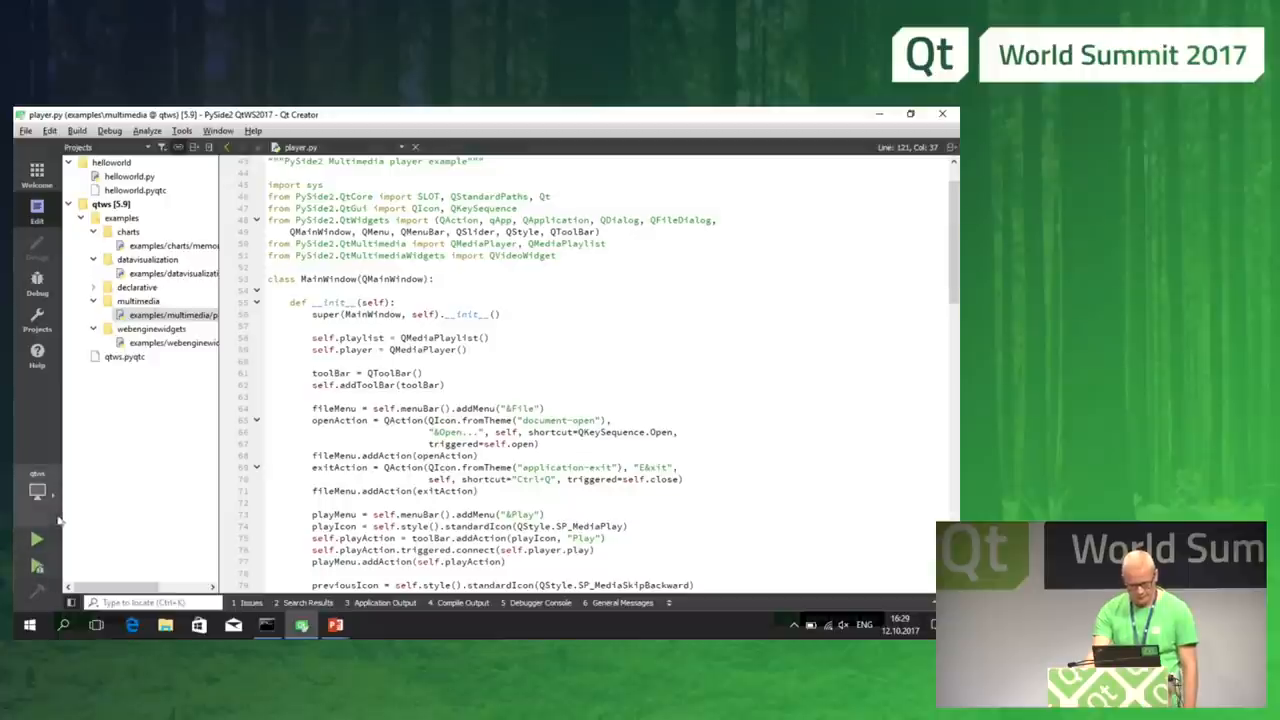
pyautogui.click(52, 493)
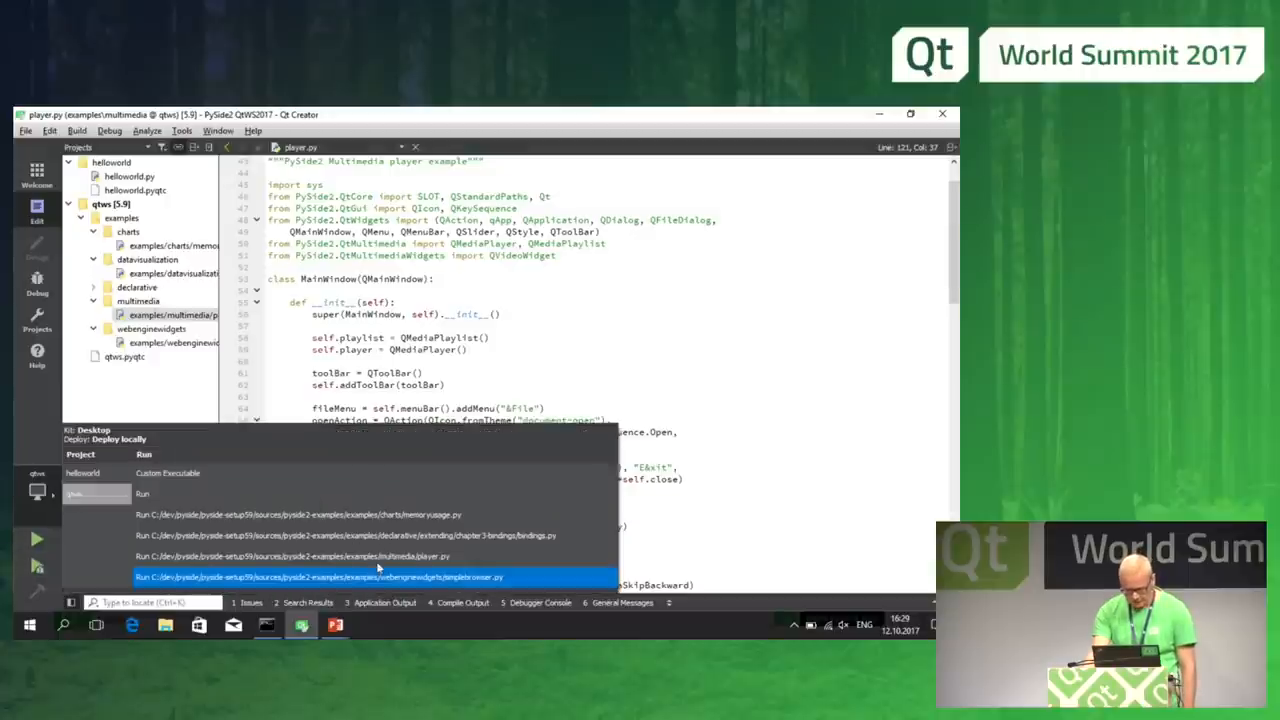
pyautogui.click(447, 338)
pyautogui.scroll(2, 448, 346)
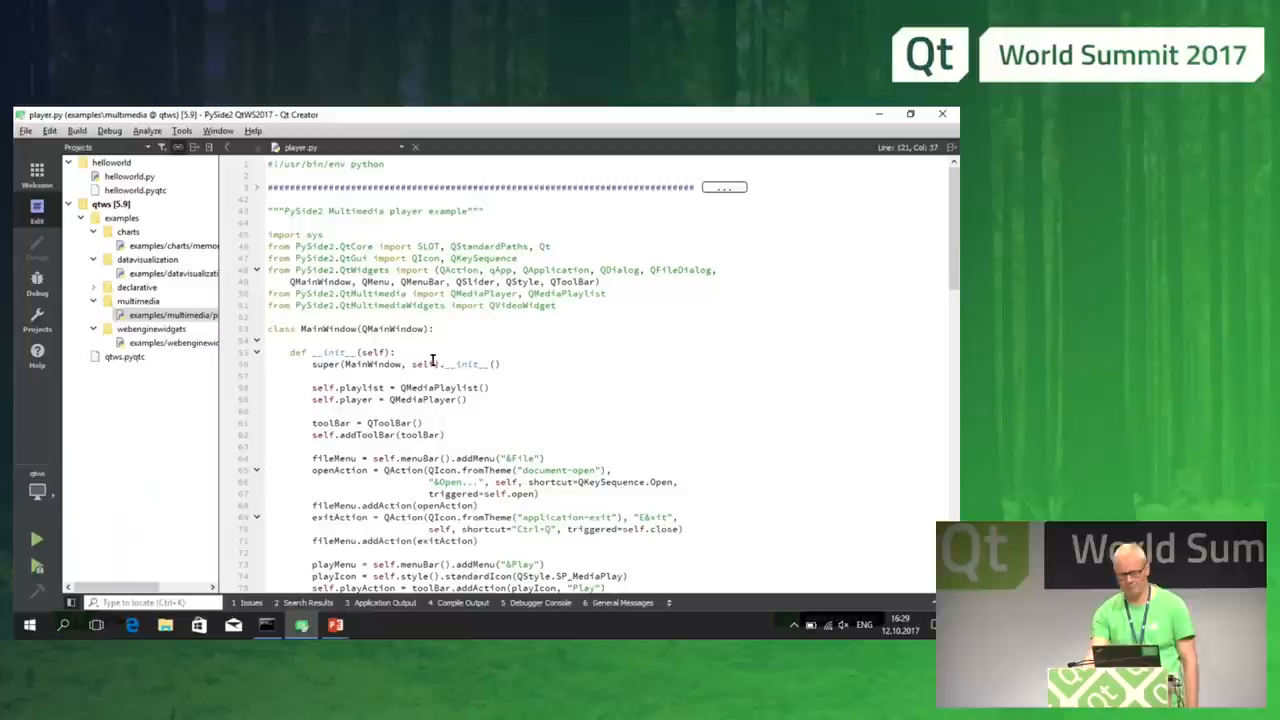
pyautogui.scroll(-1, 448, 346)
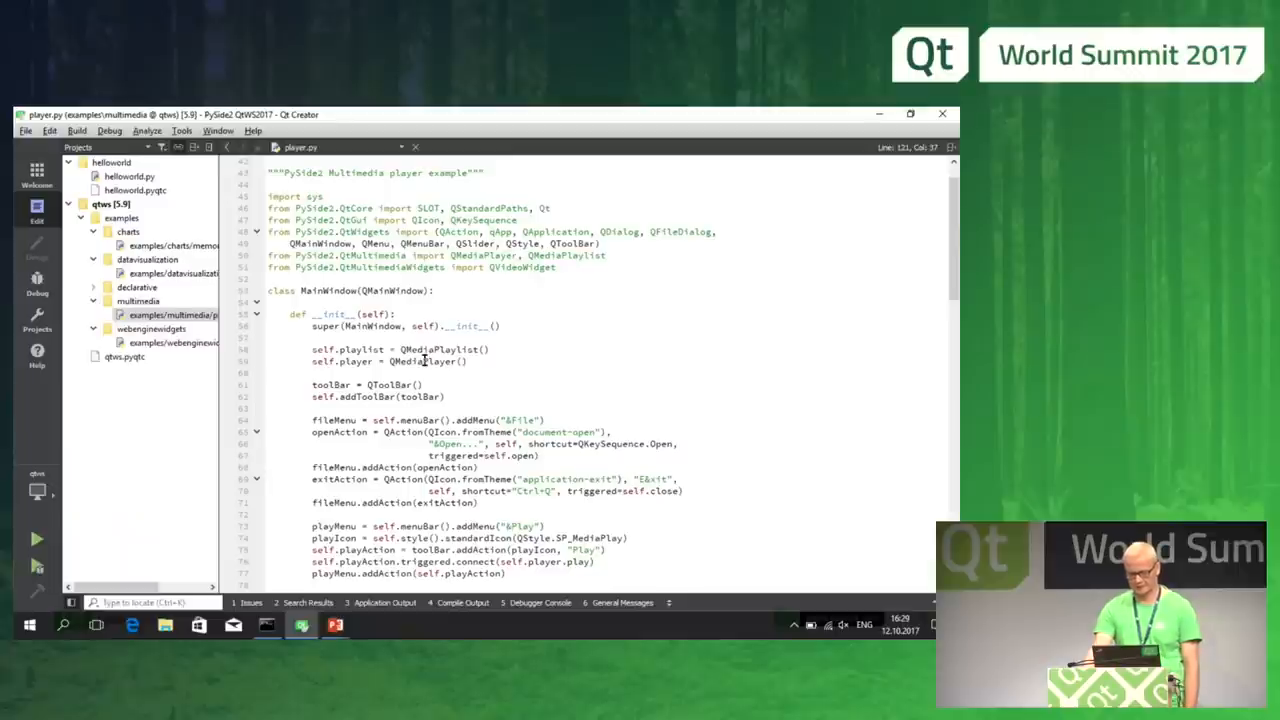
pyautogui.scroll(-1, 425, 360)
pyautogui.scroll(-1, 418, 352)
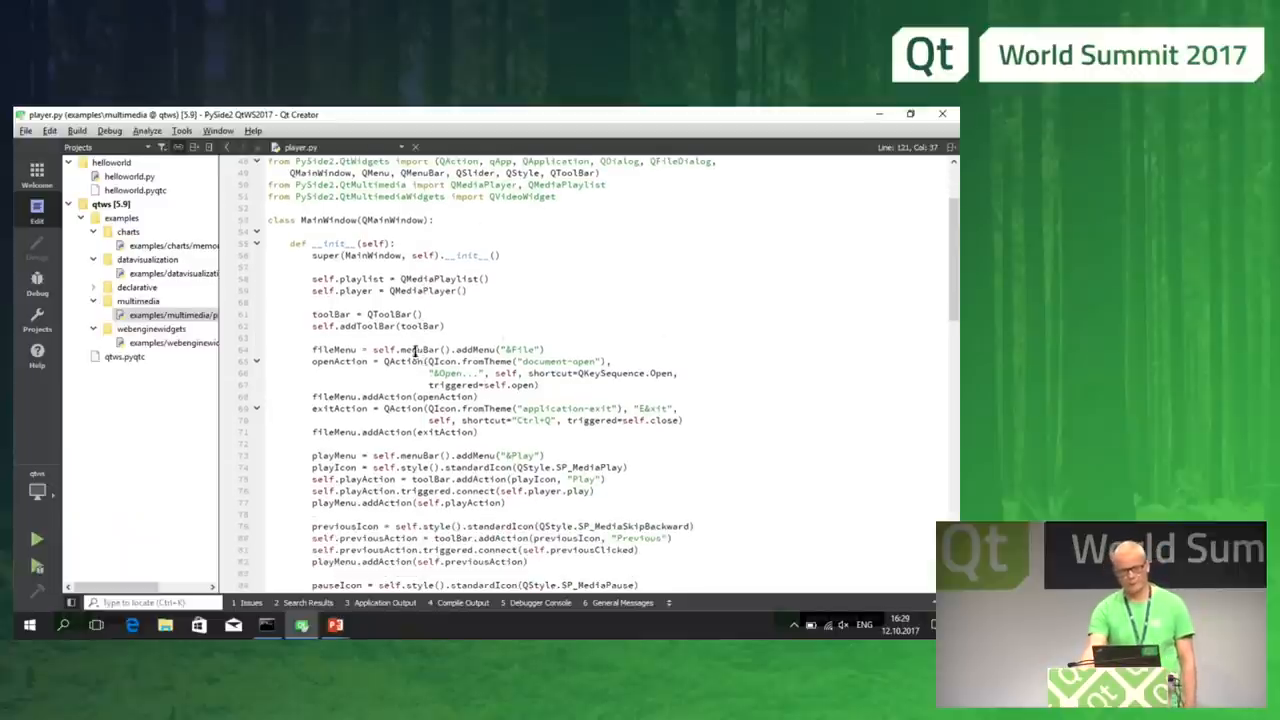
pyautogui.scroll(-1, 420, 350)
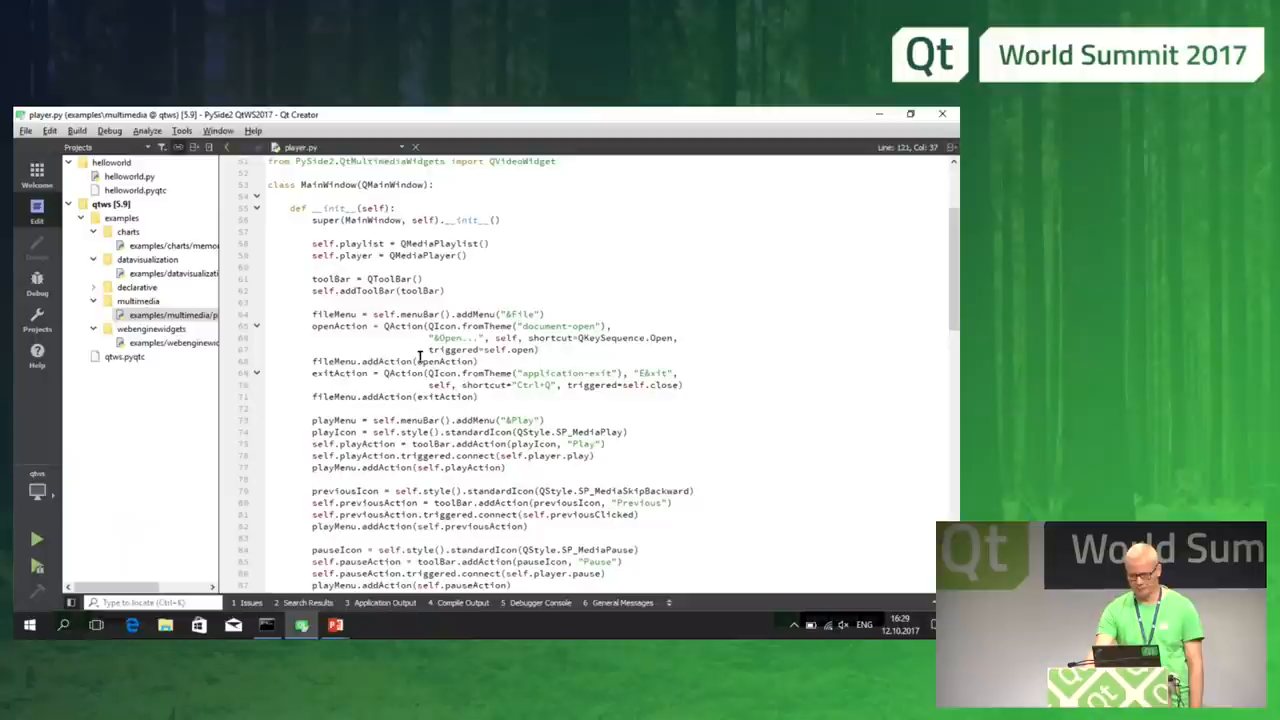
pyautogui.scroll(-1, 420, 350)
pyautogui.scroll(-1, 420, 350)
pyautogui.scroll(-1, 420, 355)
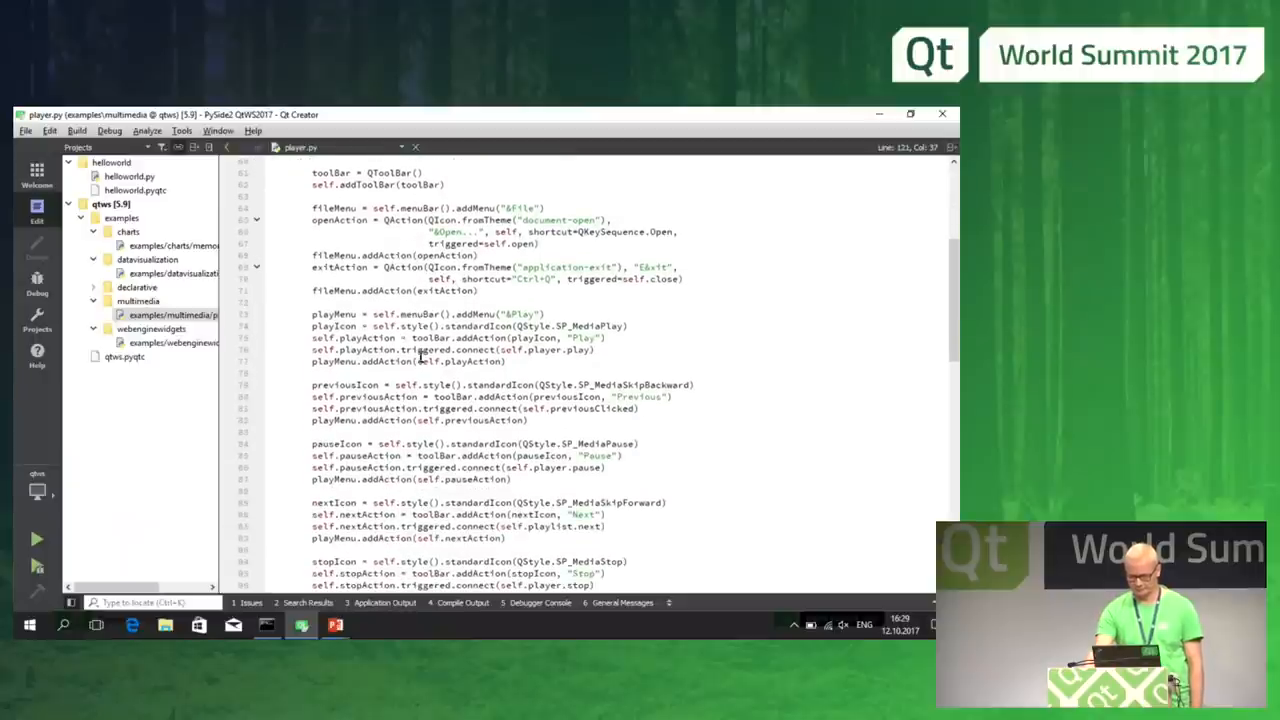
pyautogui.scroll(-1, 420, 355)
pyautogui.scroll(-1, 420, 355)
pyautogui.scroll(-1, 420, 355)
pyautogui.scroll(-2, 421, 355)
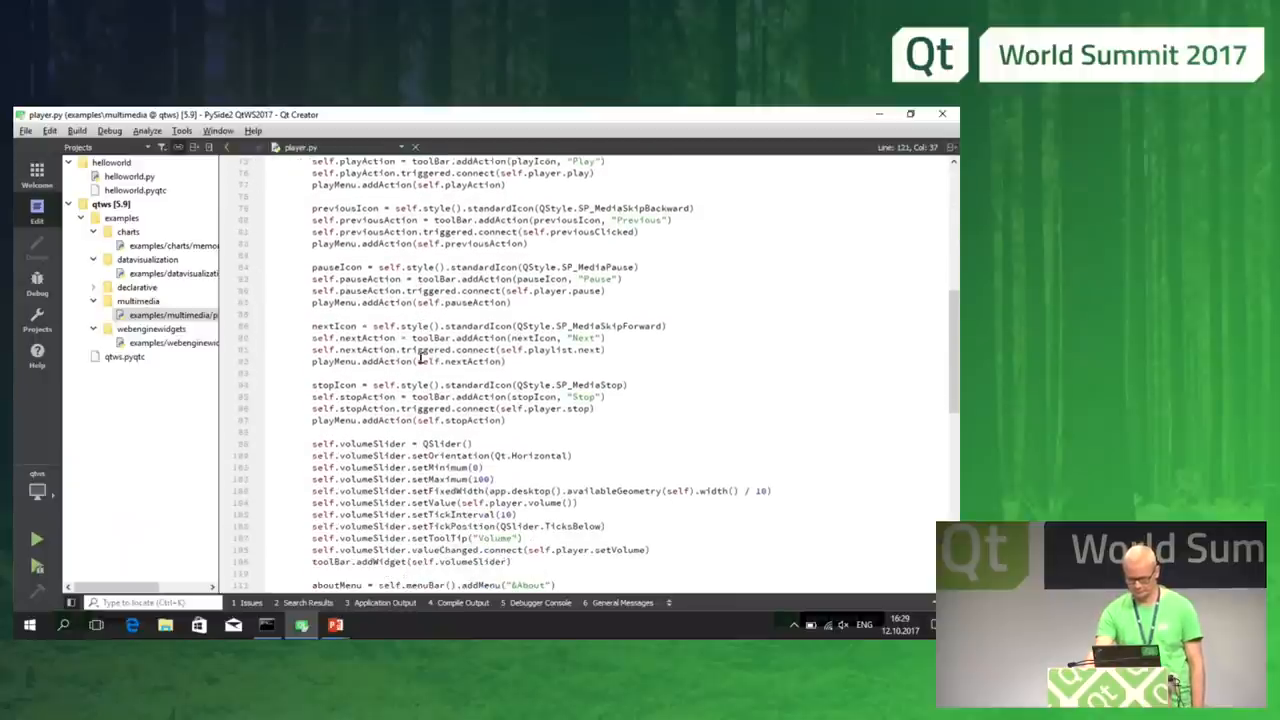
pyautogui.scroll(-1, 421, 355)
pyautogui.scroll(-1, 421, 357)
pyautogui.scroll(-1, 425, 420)
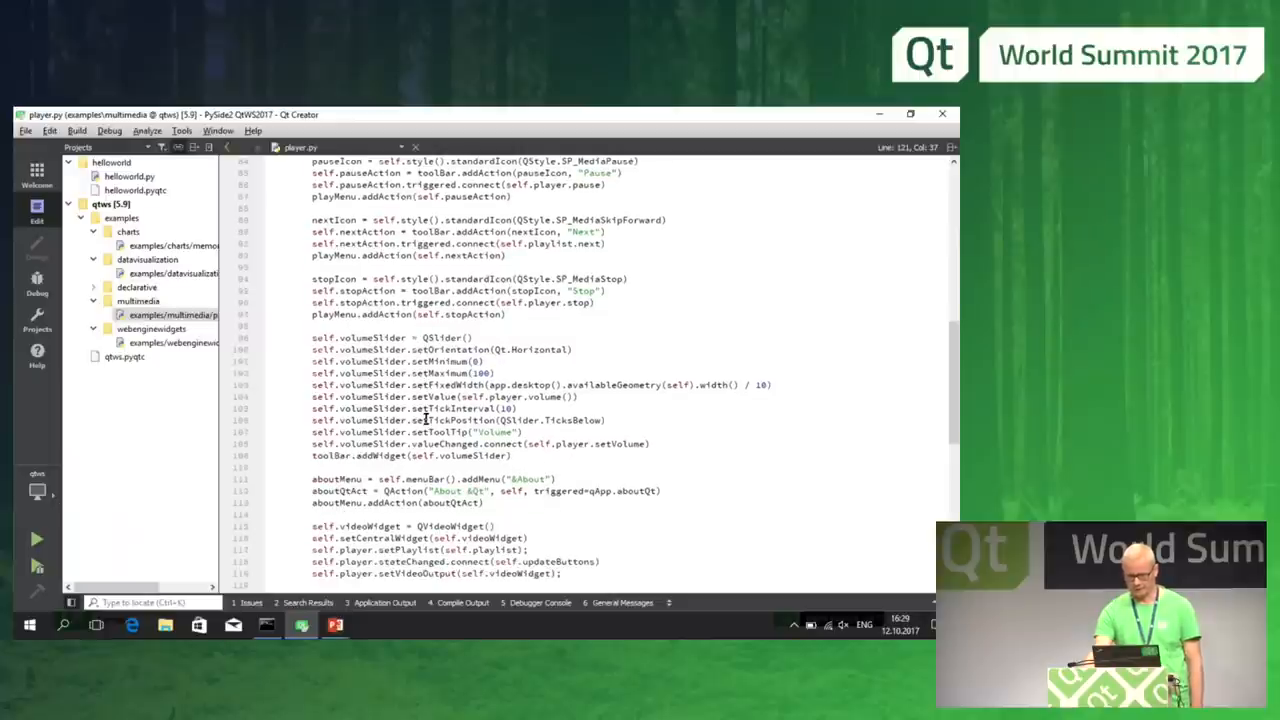
pyautogui.click(398, 538)
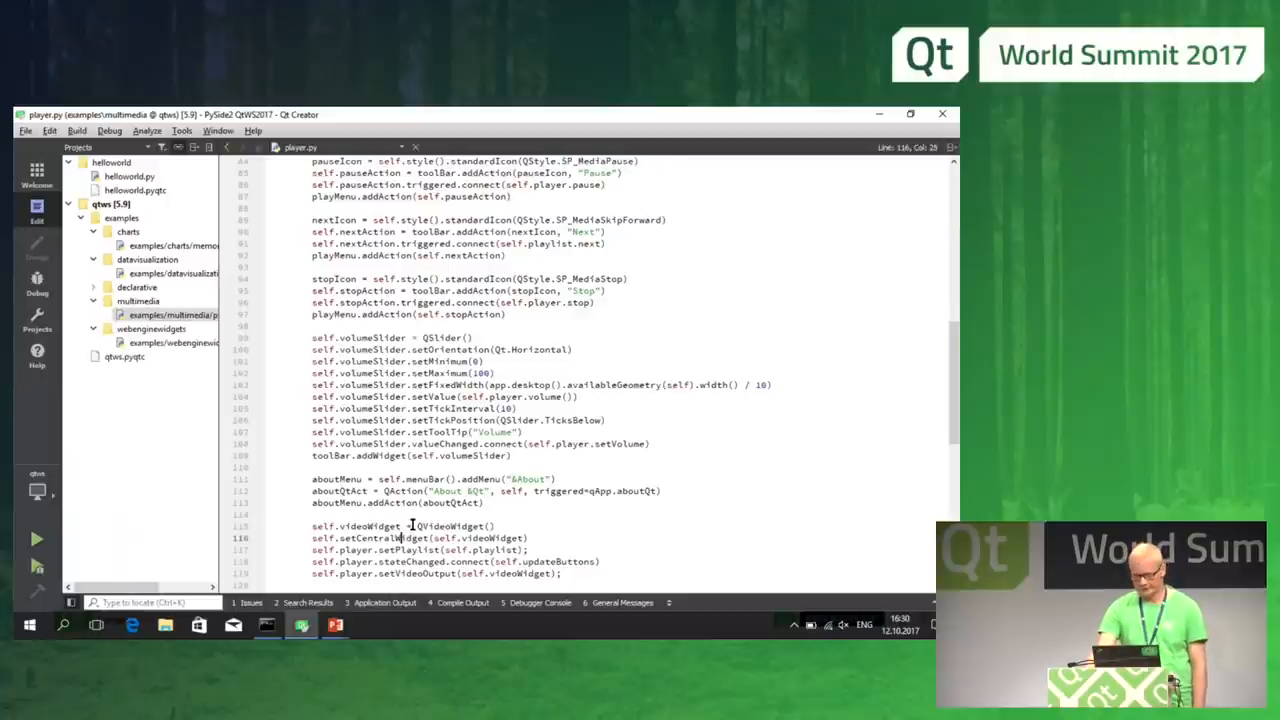
pyautogui.scroll(4, 410, 521)
pyautogui.scroll(1, 410, 521)
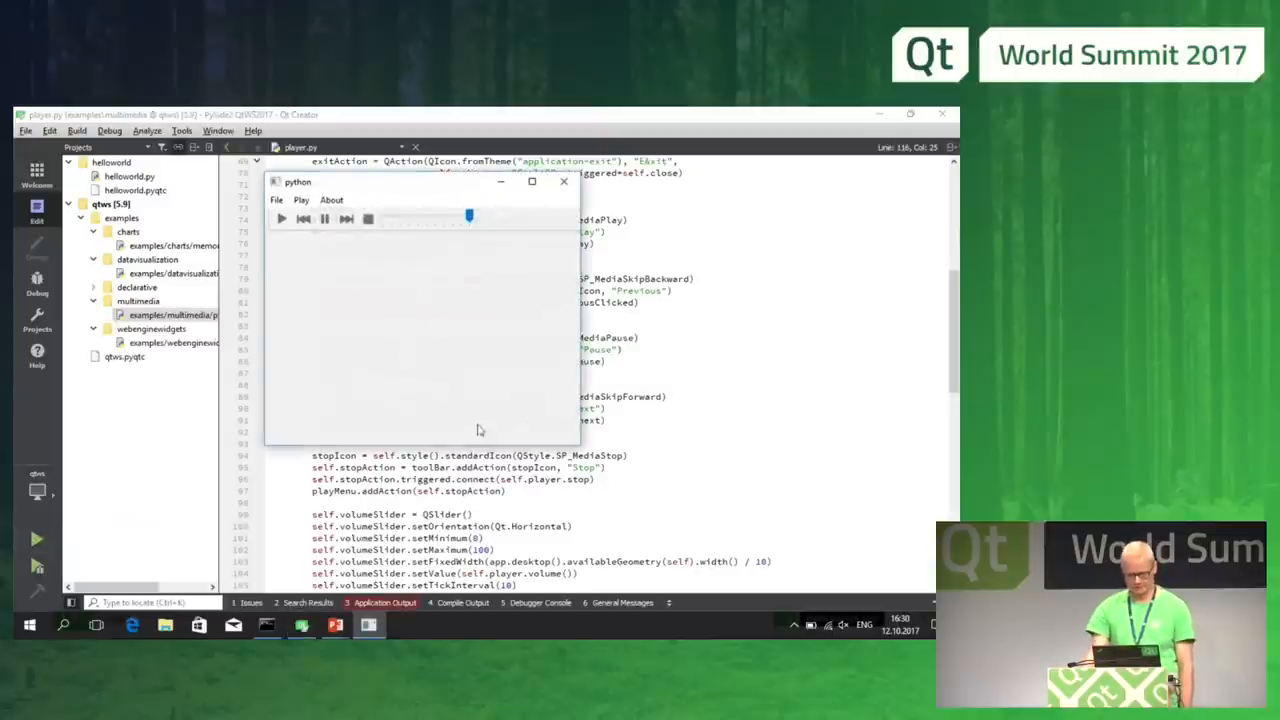
# Step: Lower the player's volume, load a video via File > Open, then close the player
pyautogui.moveTo(469, 217); pyautogui.dragTo(391, 220)
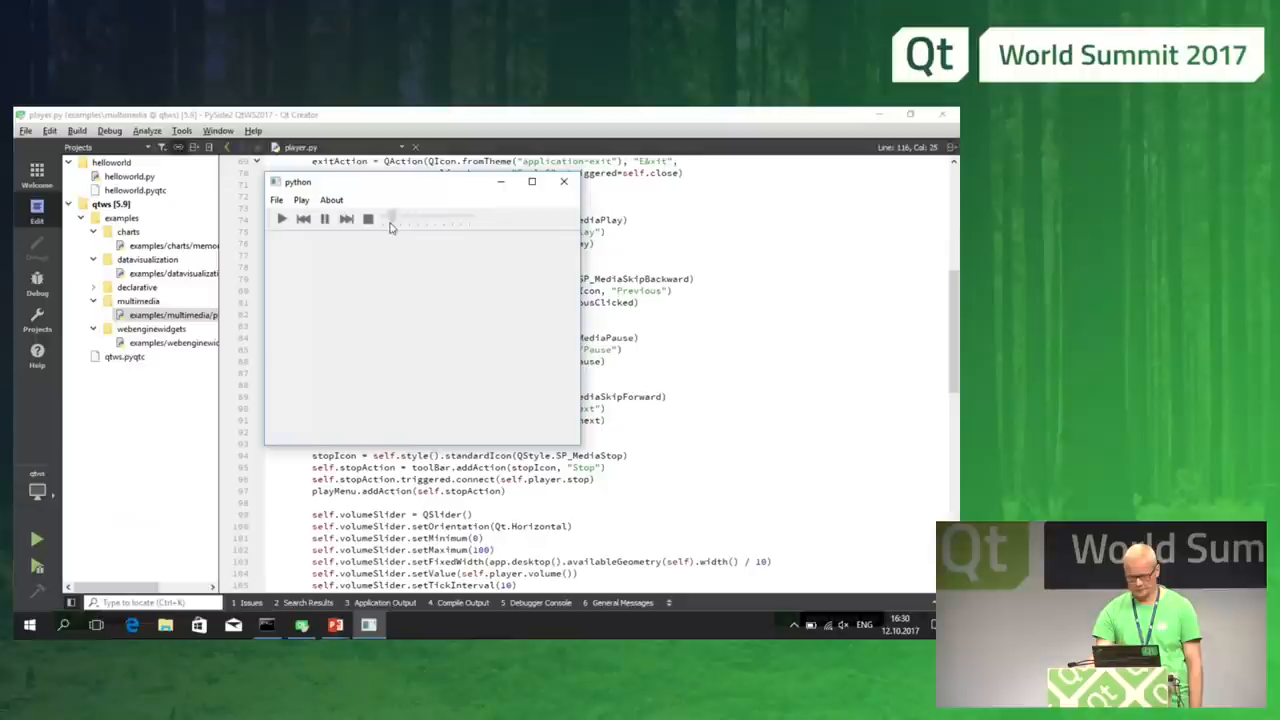
pyautogui.click(276, 200)
pyautogui.click(296, 218)
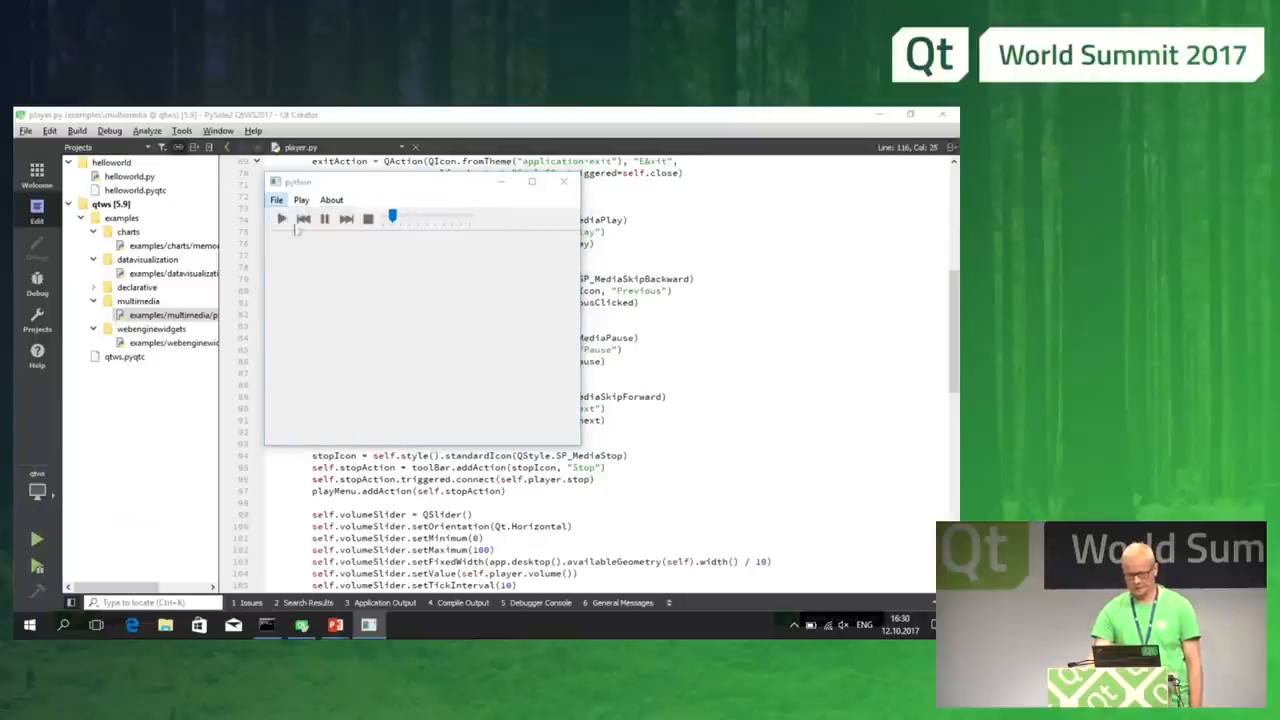
pyautogui.doubleClick(430, 333)
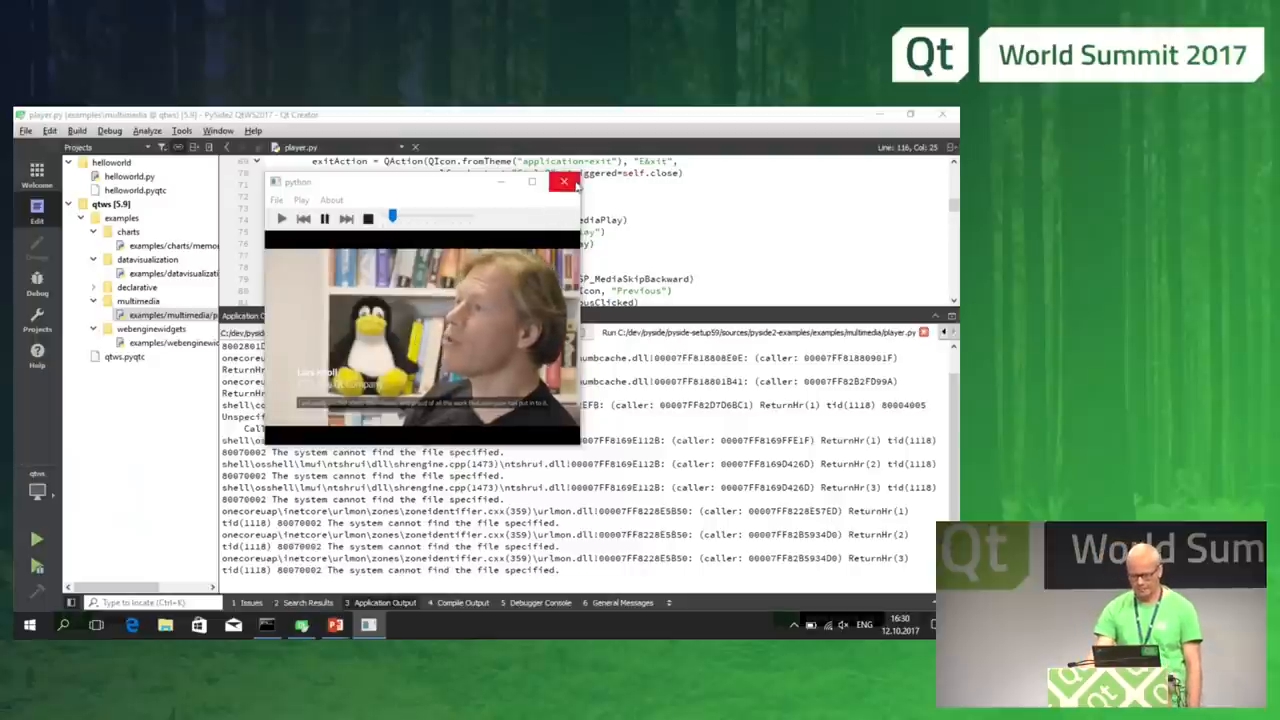
pyautogui.click(564, 182)
# Step: Hide the output pane, view bars3d.py, then open bindings.py under declarative/extending
pyautogui.press('Escape')
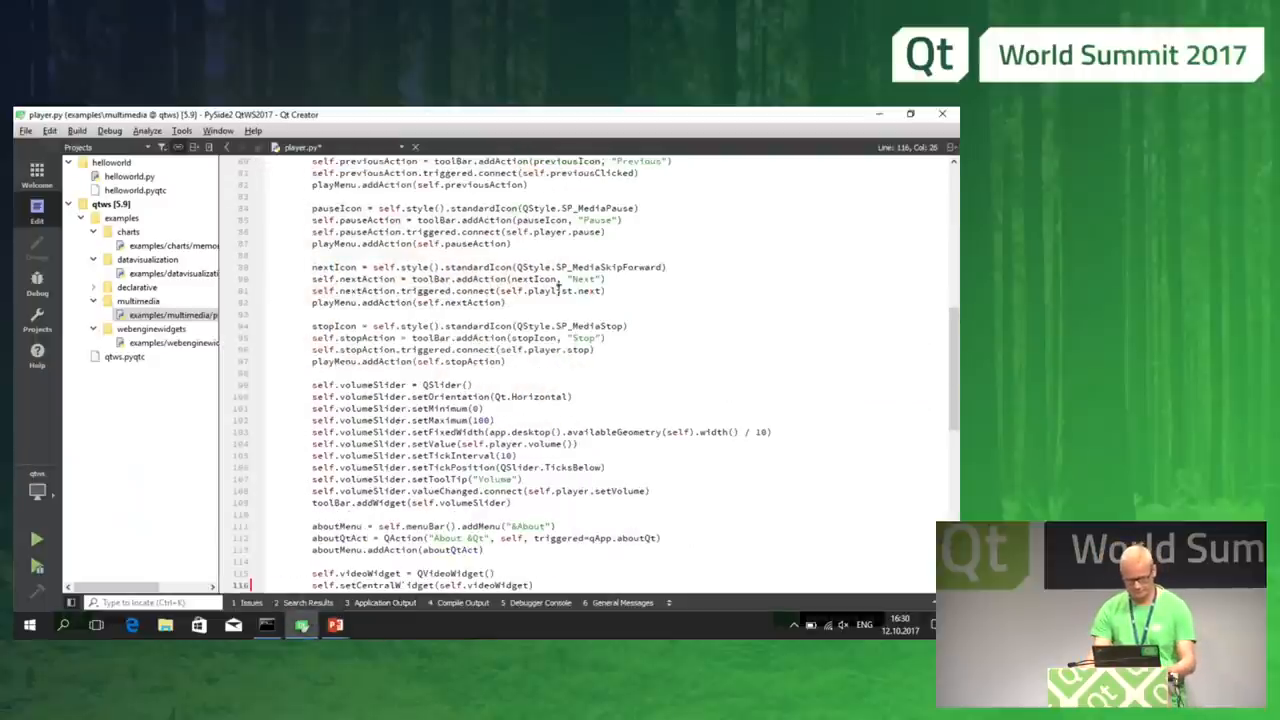
pyautogui.click(170, 273)
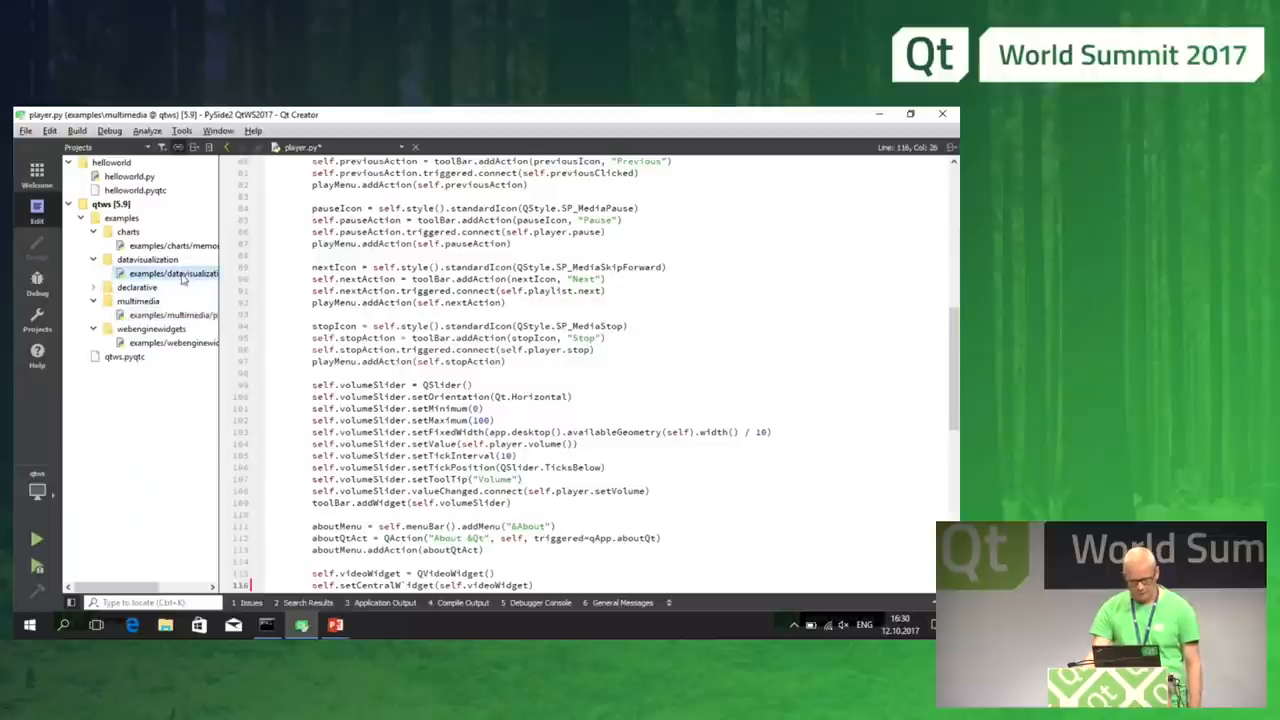
pyautogui.scroll(5, 507, 356)
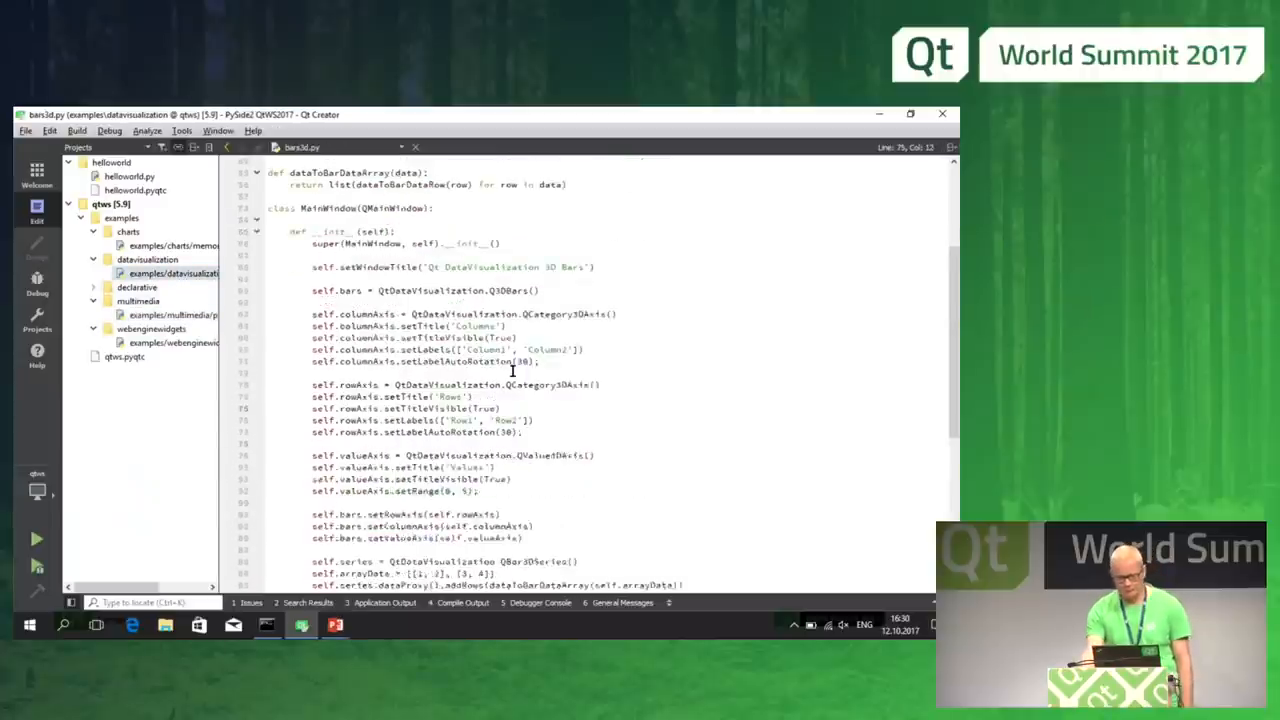
pyautogui.scroll(1, 507, 356)
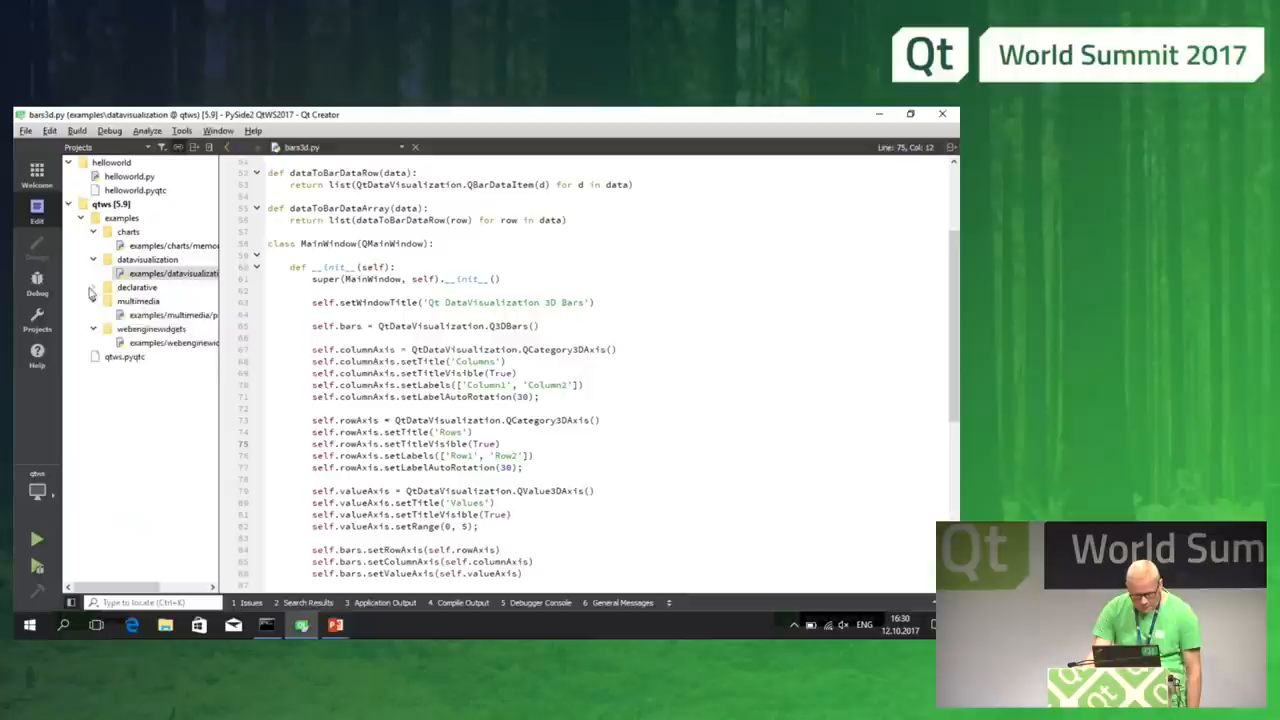
pyautogui.doubleClick(137, 287)
pyautogui.click(182, 328)
pyautogui.scroll(3, 265, 421)
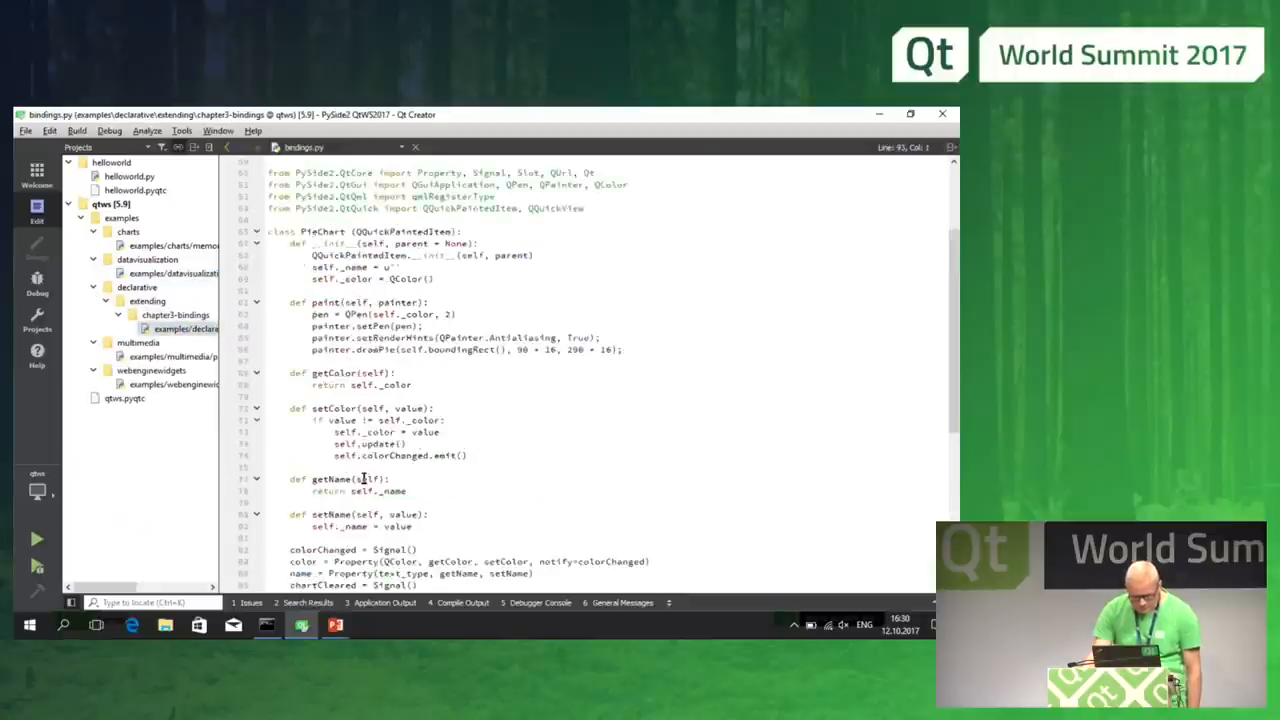
pyautogui.scroll(4, 255, 480)
# Step: Make bindings.py the script that gets run
pyautogui.click(37, 492)
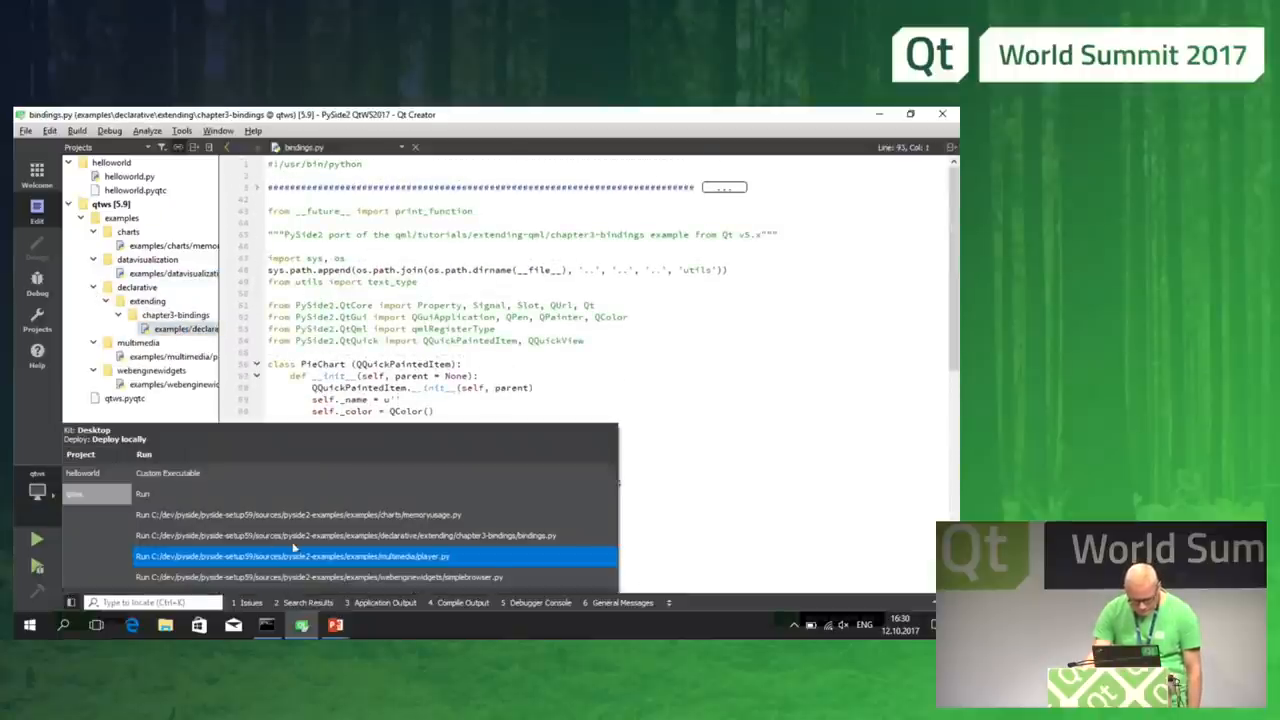
pyautogui.click(330, 536)
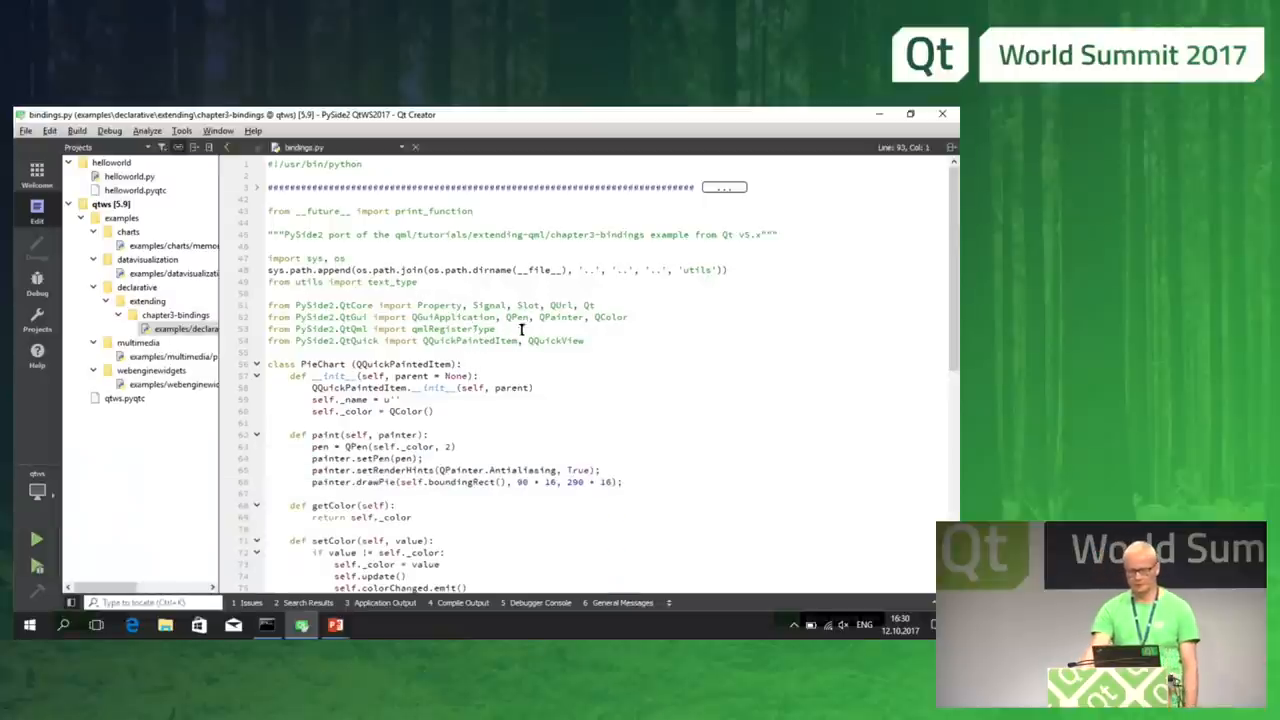
pyautogui.scroll(-2, 521, 329)
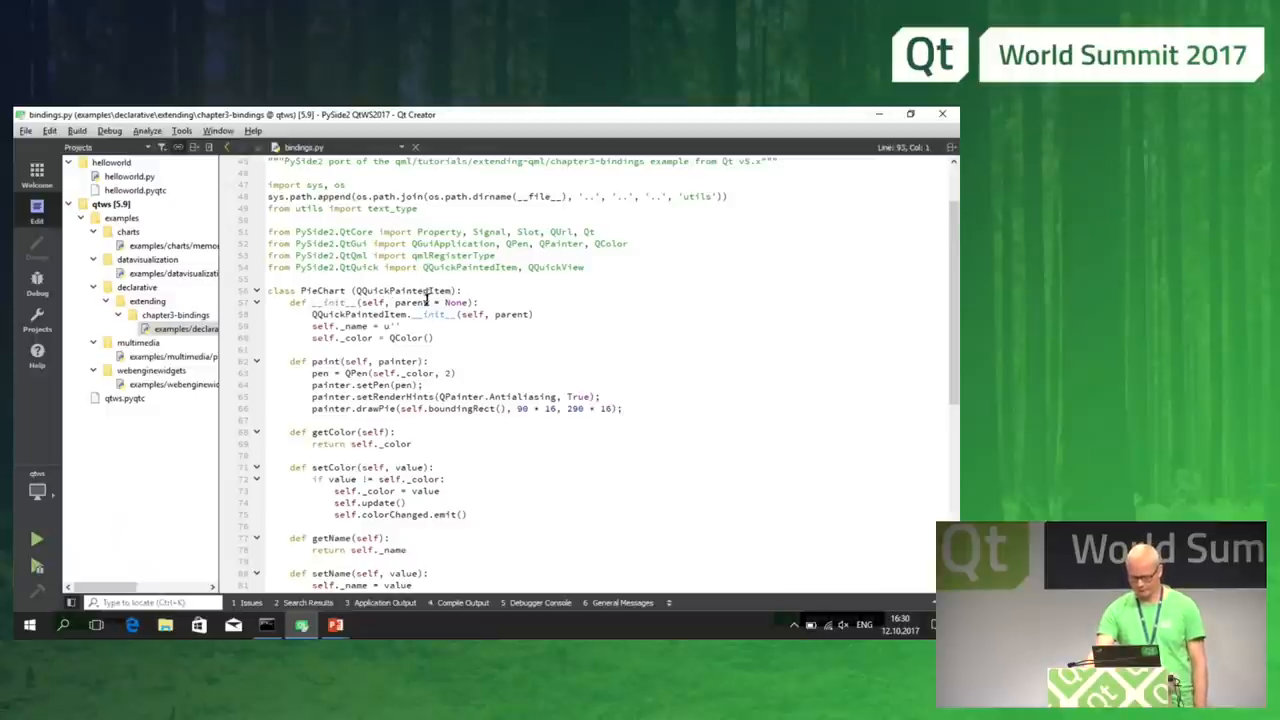
pyautogui.scroll(-1, 433, 300)
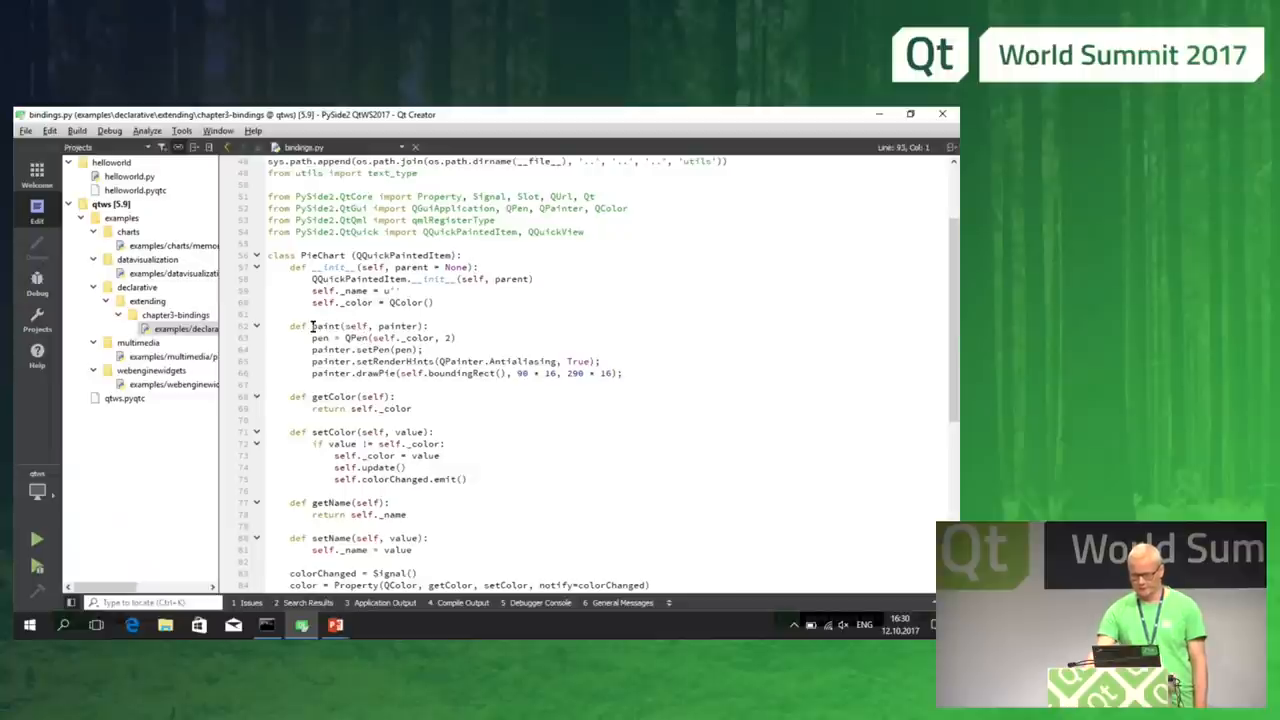
pyautogui.scroll(-1, 312, 326)
pyautogui.scroll(-1, 315, 327)
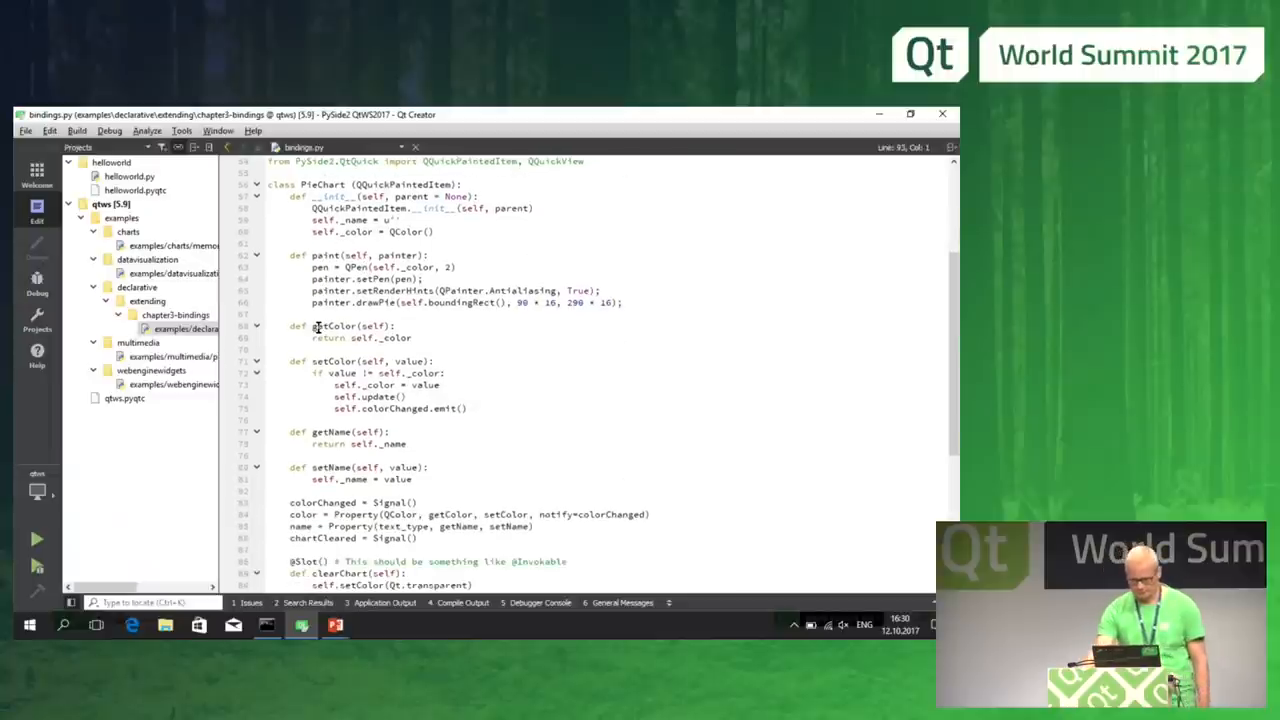
pyautogui.scroll(-1, 323, 328)
pyautogui.scroll(1, 413, 343)
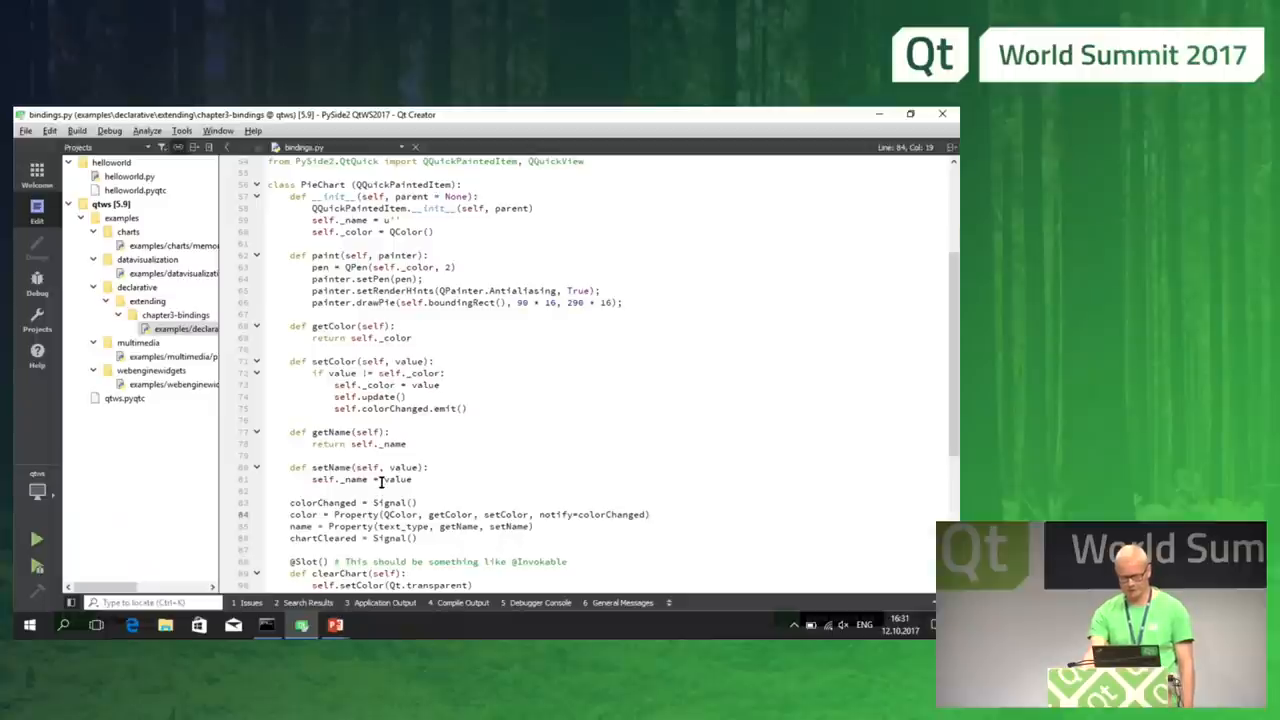
pyautogui.scroll(-2, 380, 482)
pyautogui.scroll(-2, 380, 482)
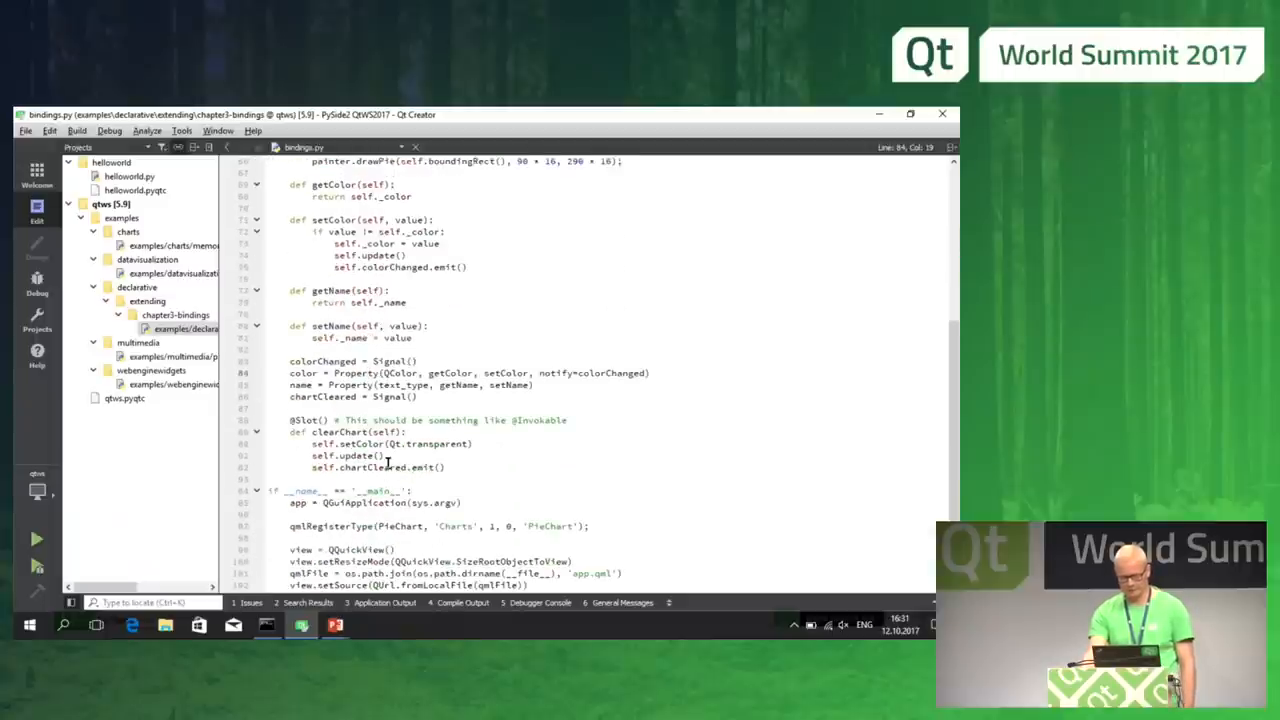
pyautogui.scroll(1, 388, 463)
pyautogui.scroll(-1, 388, 463)
pyautogui.scroll(-2, 380, 460)
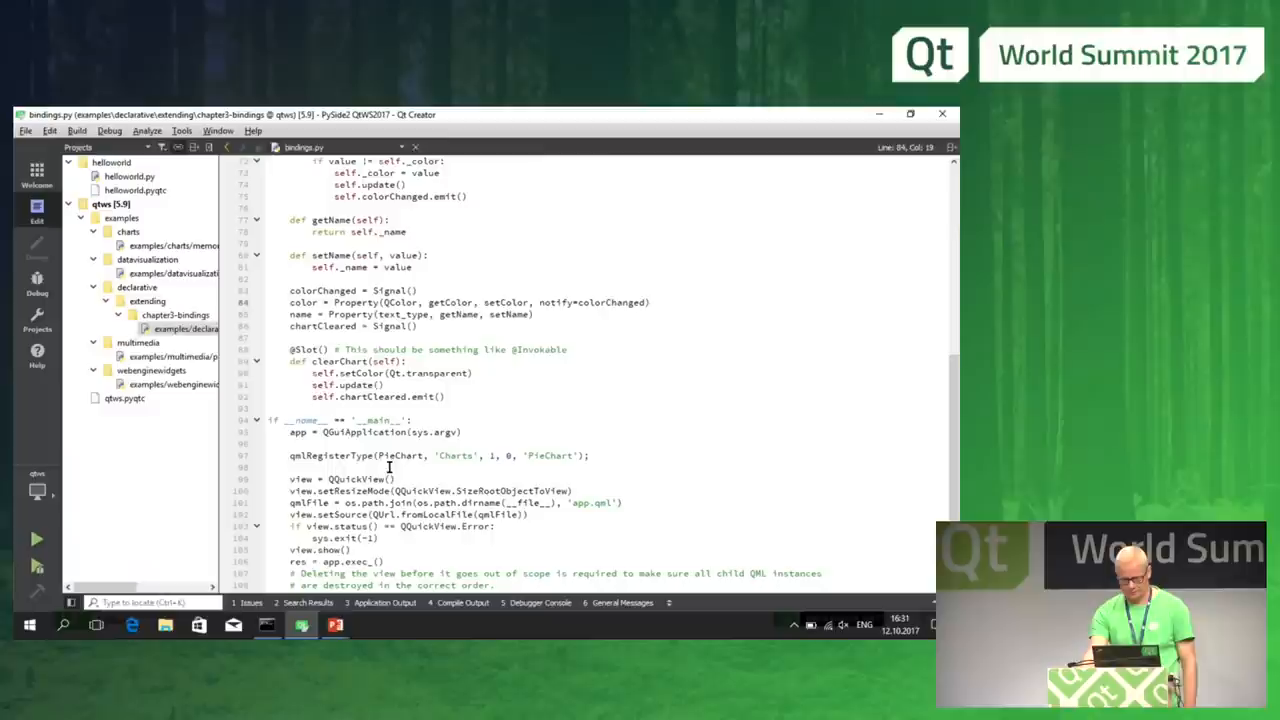
pyautogui.scroll(-1, 368, 460)
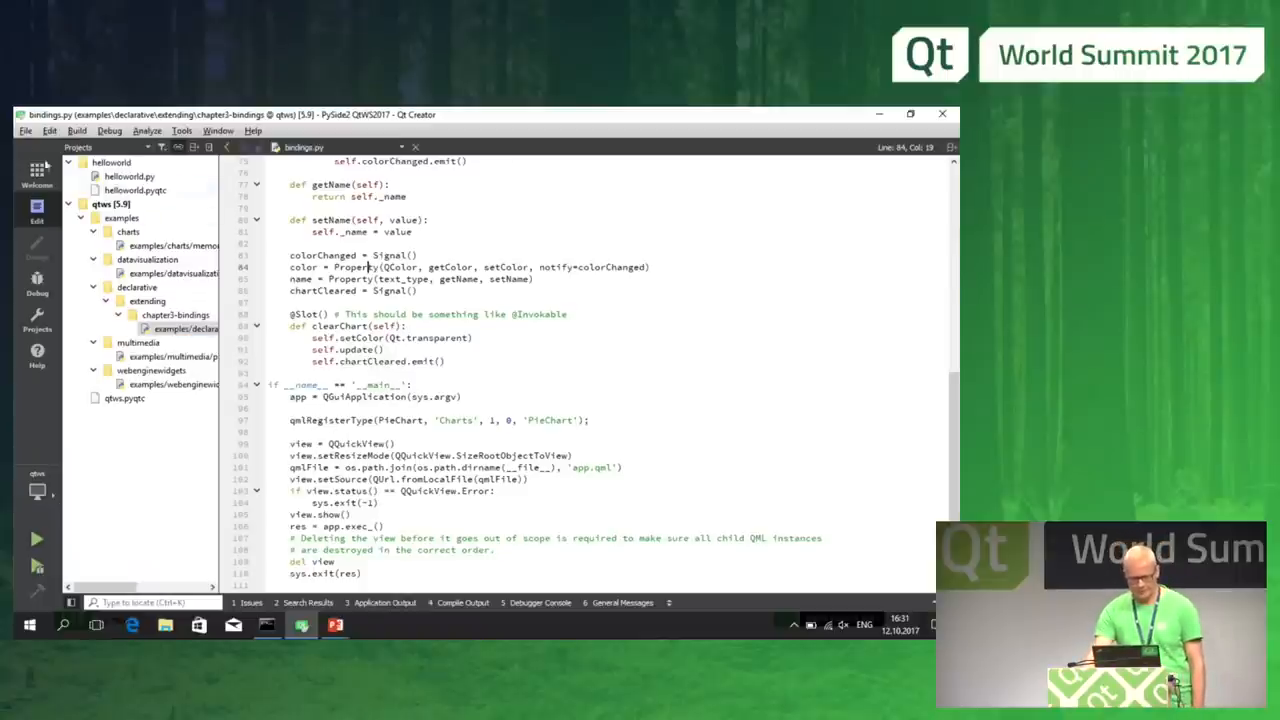
# Step: Start opening another file from the File menu
pyautogui.click(25, 130)
# Step: Open app.qml from the chapter3-bindings folder via the Ctrl+O dialog
pyautogui.hotkey('ctrl', 'o')
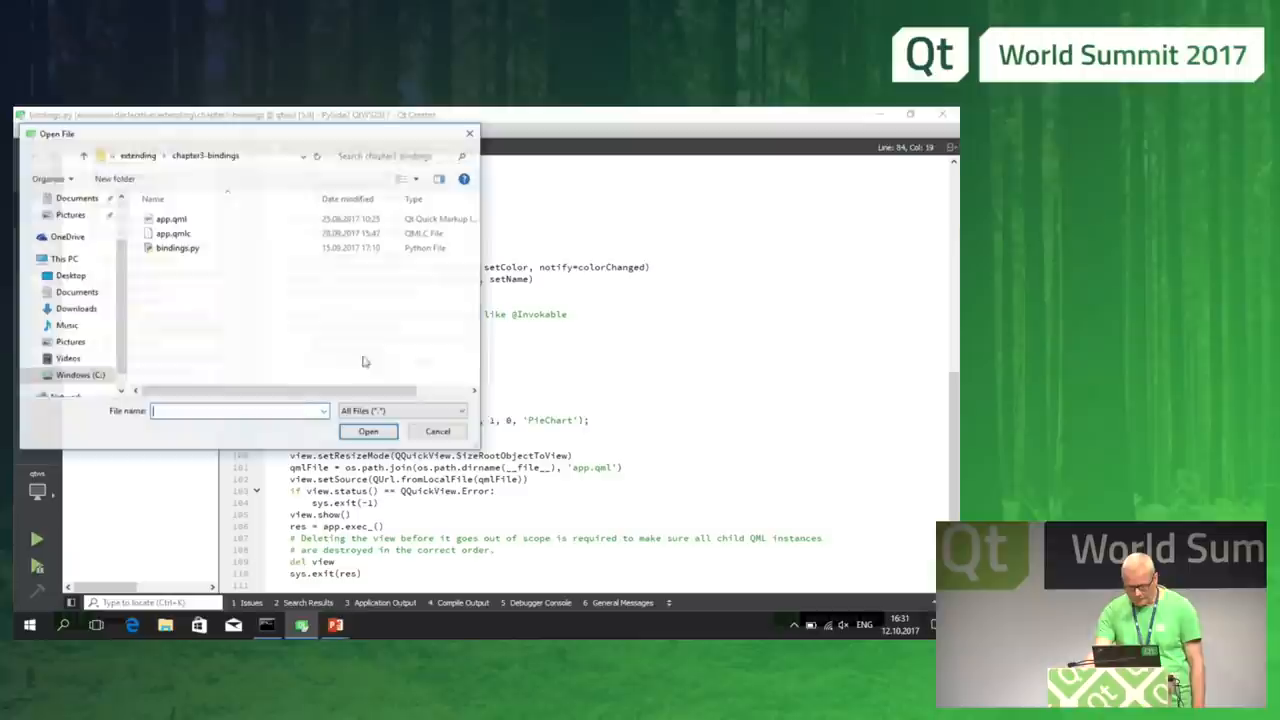
pyautogui.doubleClick(166, 214)
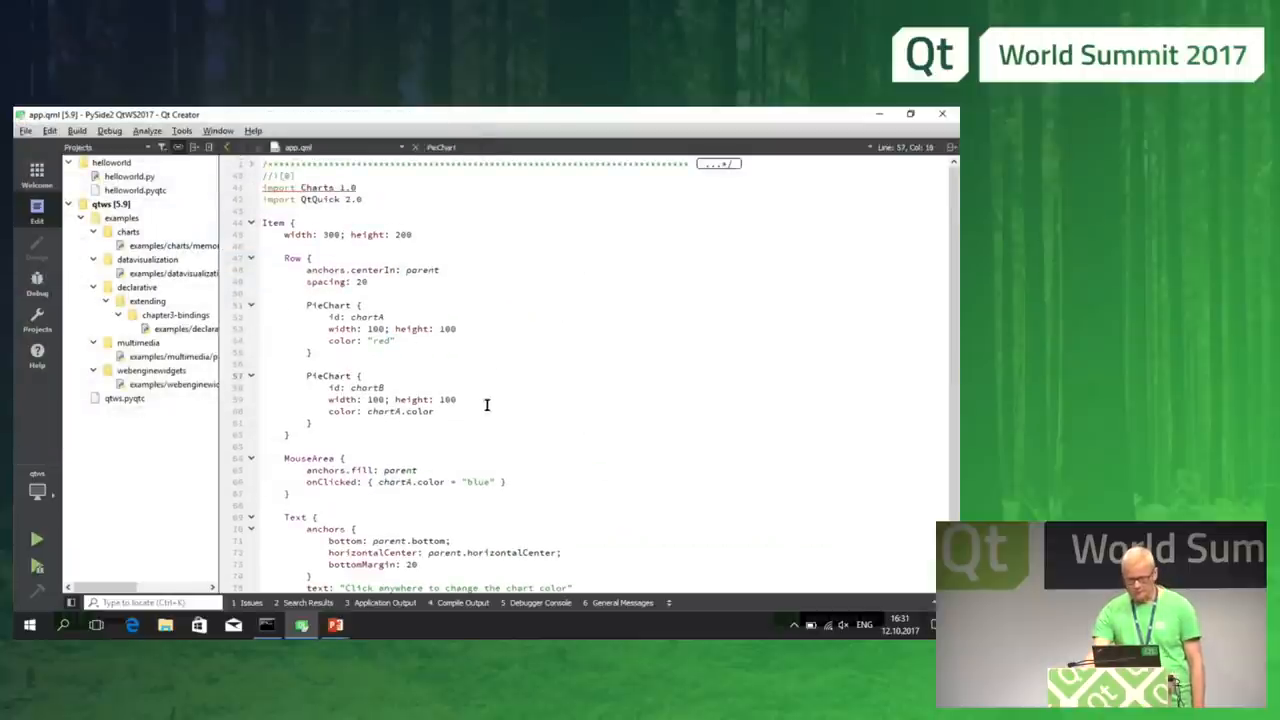
pyautogui.scroll(1, 493, 395)
pyautogui.scroll(-1, 497, 363)
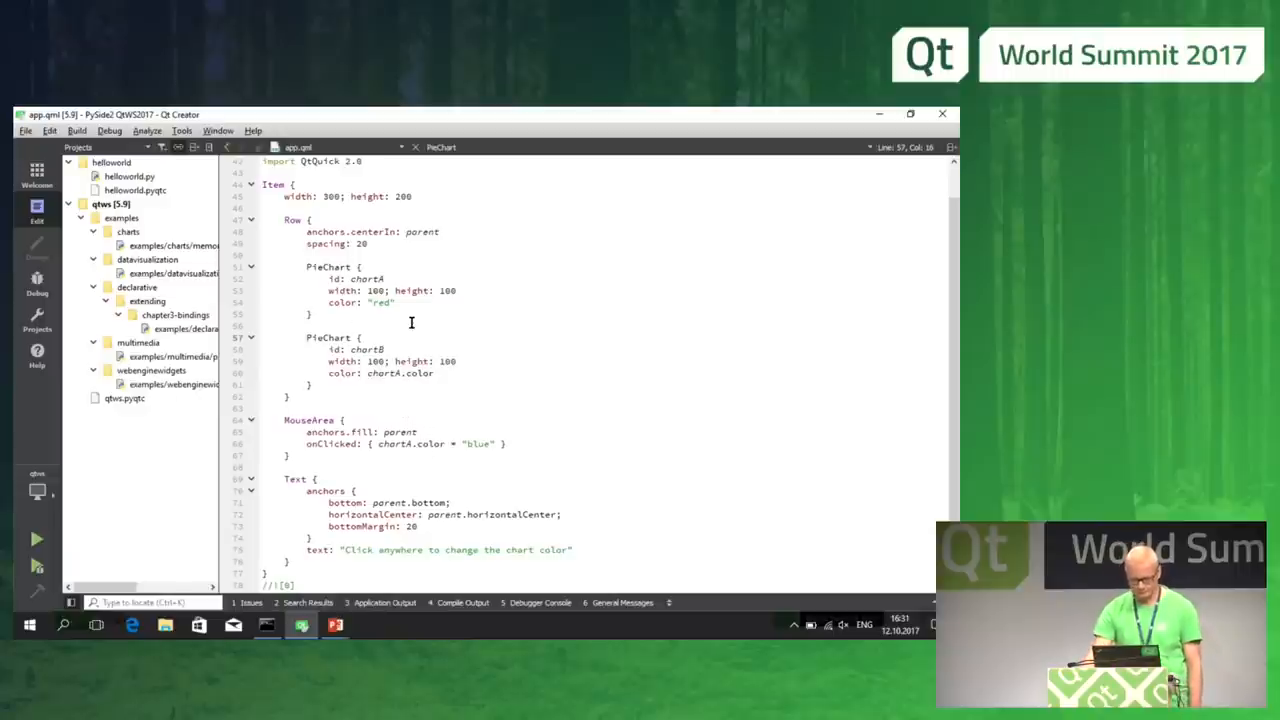
# Step: Return to bindings.py and run it without saving player.py
pyautogui.press('F2')
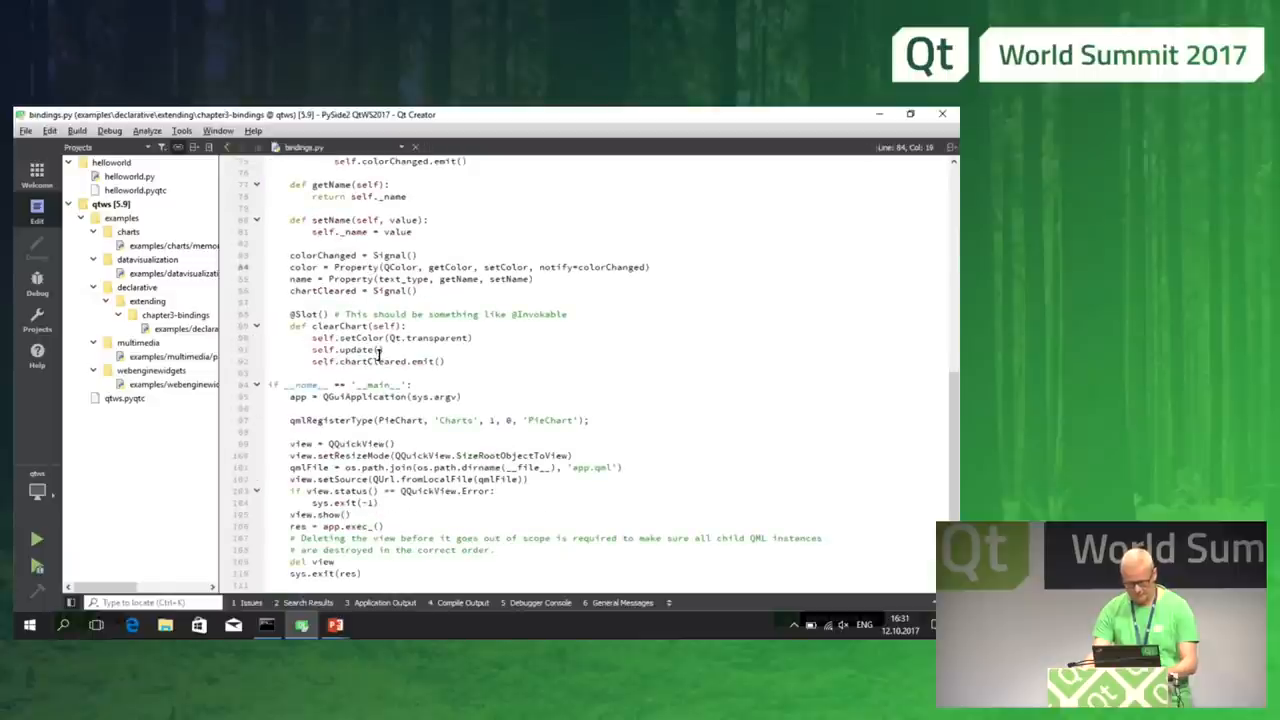
pyautogui.click(37, 539)
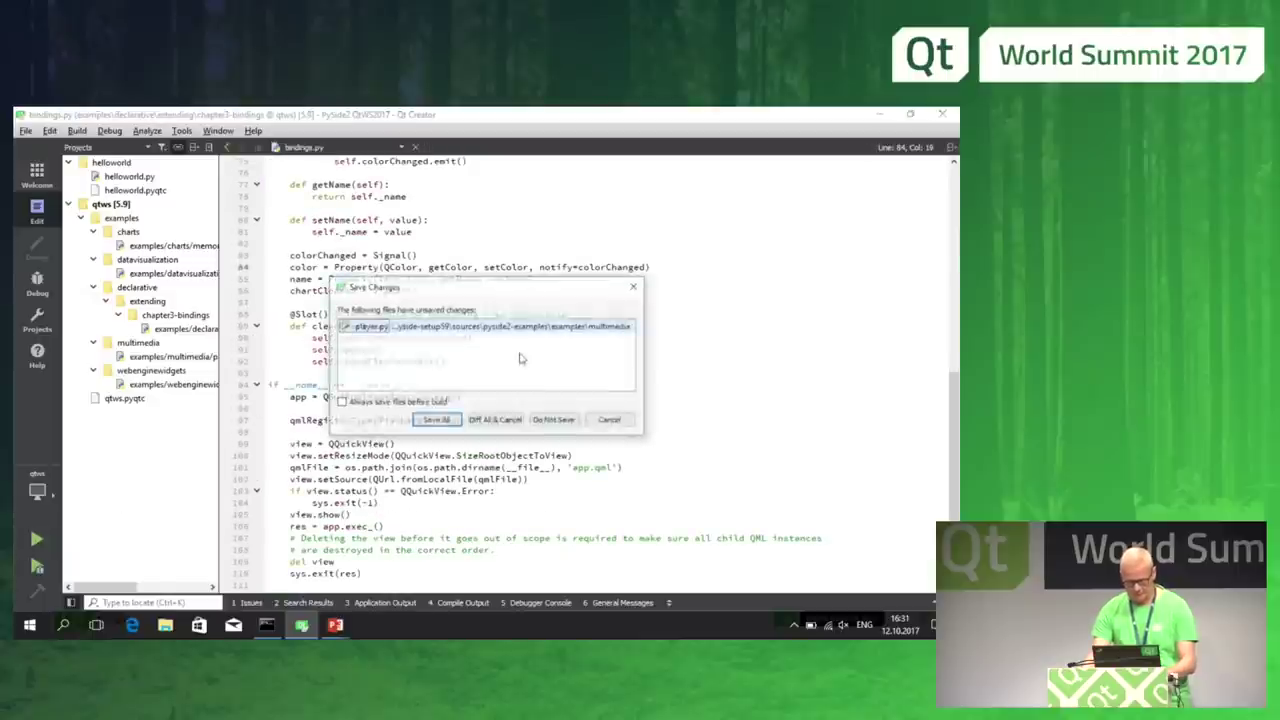
pyautogui.click(545, 421)
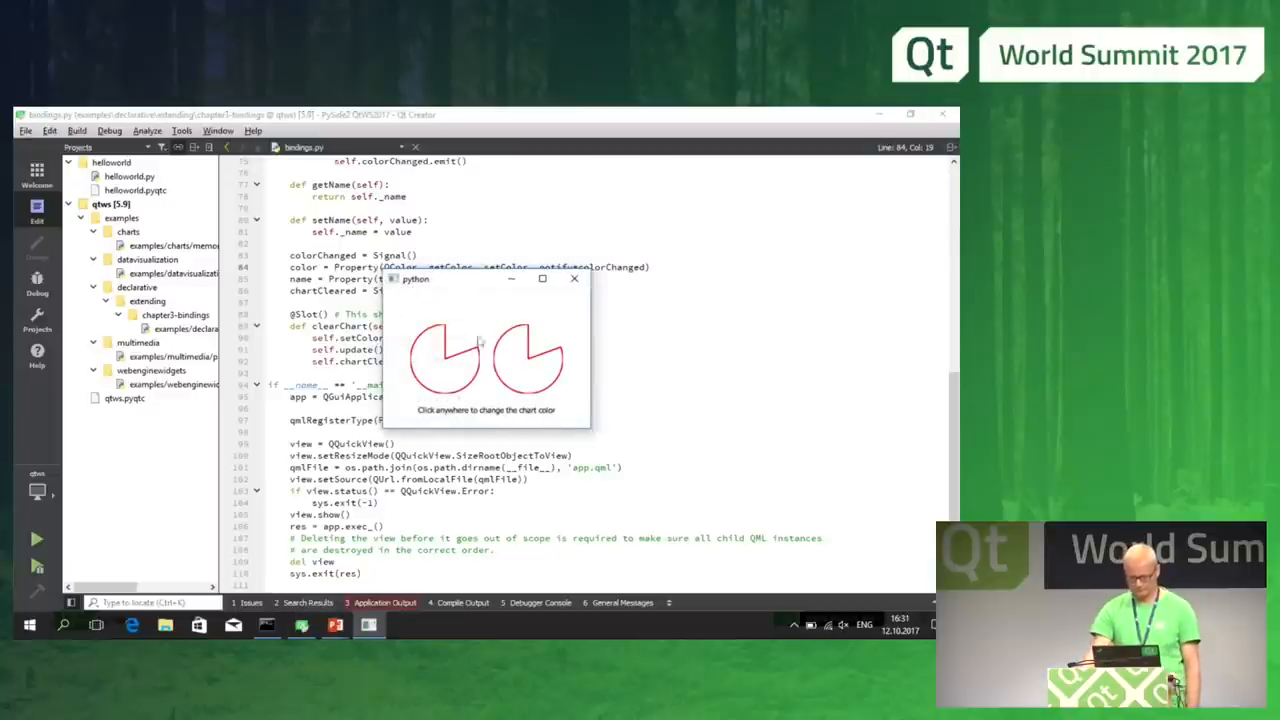
# Step: Turn both red pie charts blue with a click, then close the example window
pyautogui.click(438, 372)
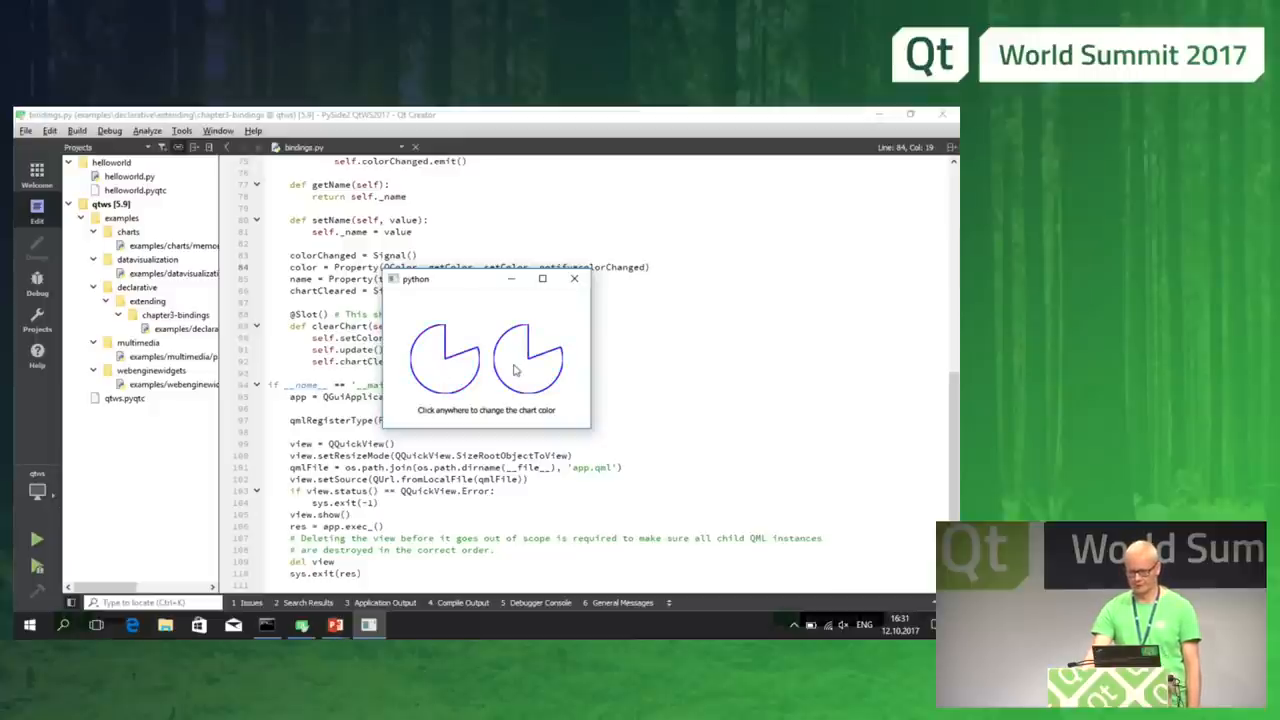
pyautogui.click(573, 280)
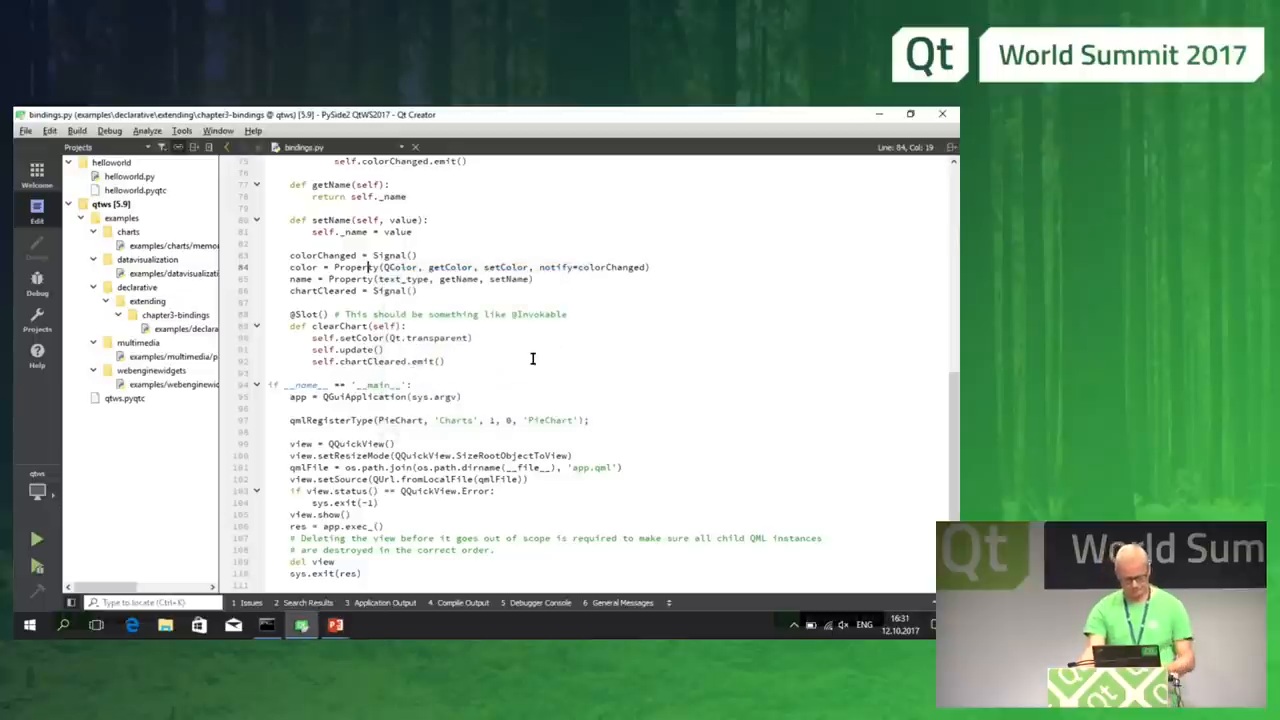
# Step: Close the open documents discarding player.py changes, then open bars3d.py
pyautogui.hotkey('ctrl', 'w')
pyautogui.hotkey('ctrl', 'w')
pyautogui.hotkey('ctrl', 'w')
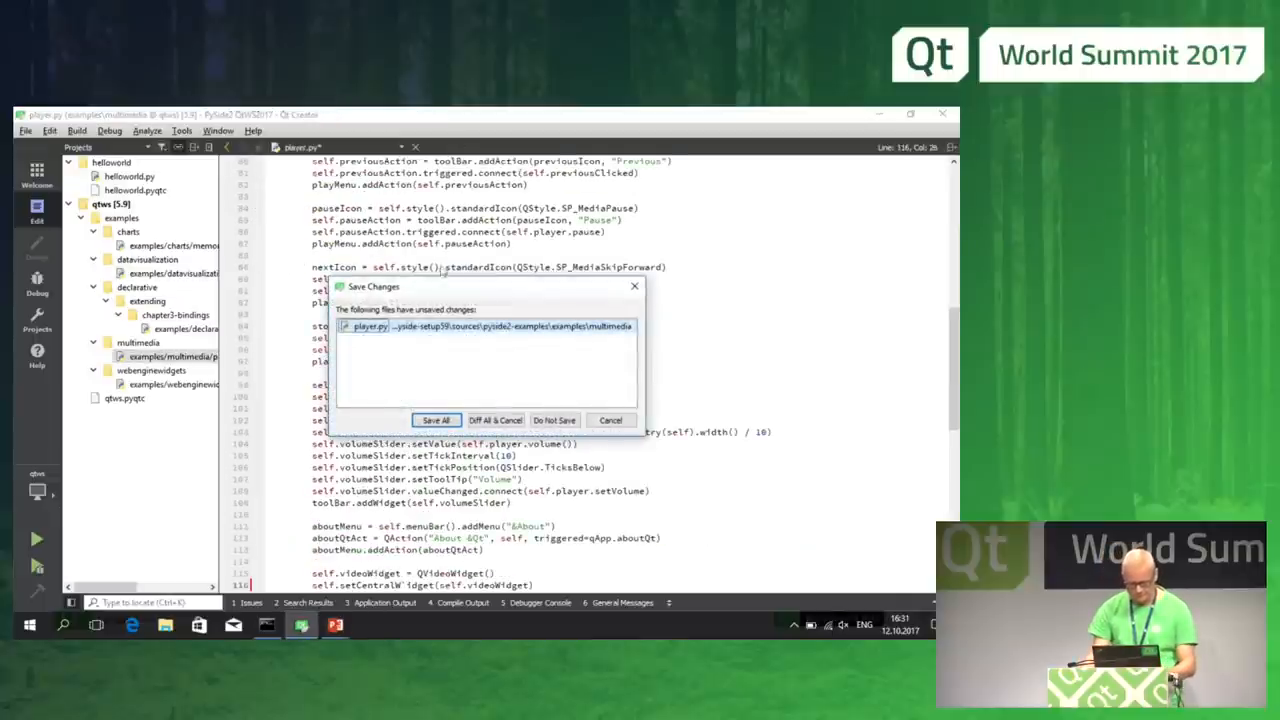
pyautogui.click(553, 420)
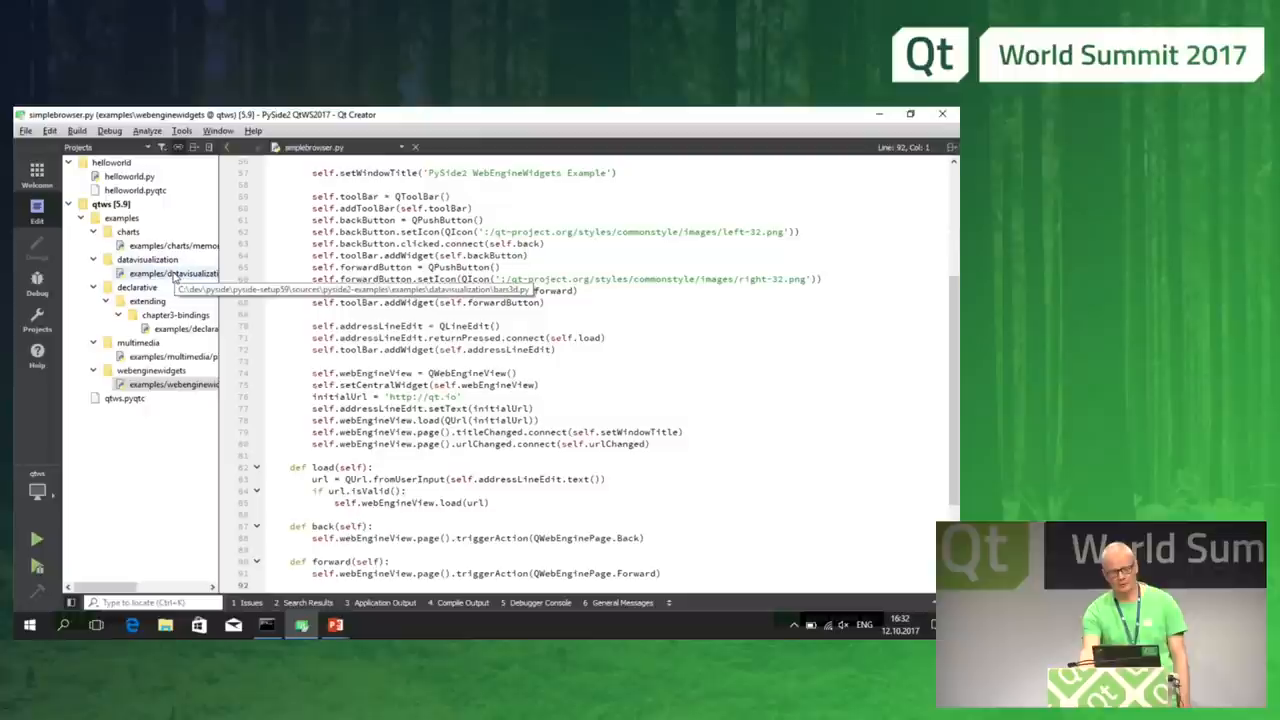
pyautogui.click(173, 275)
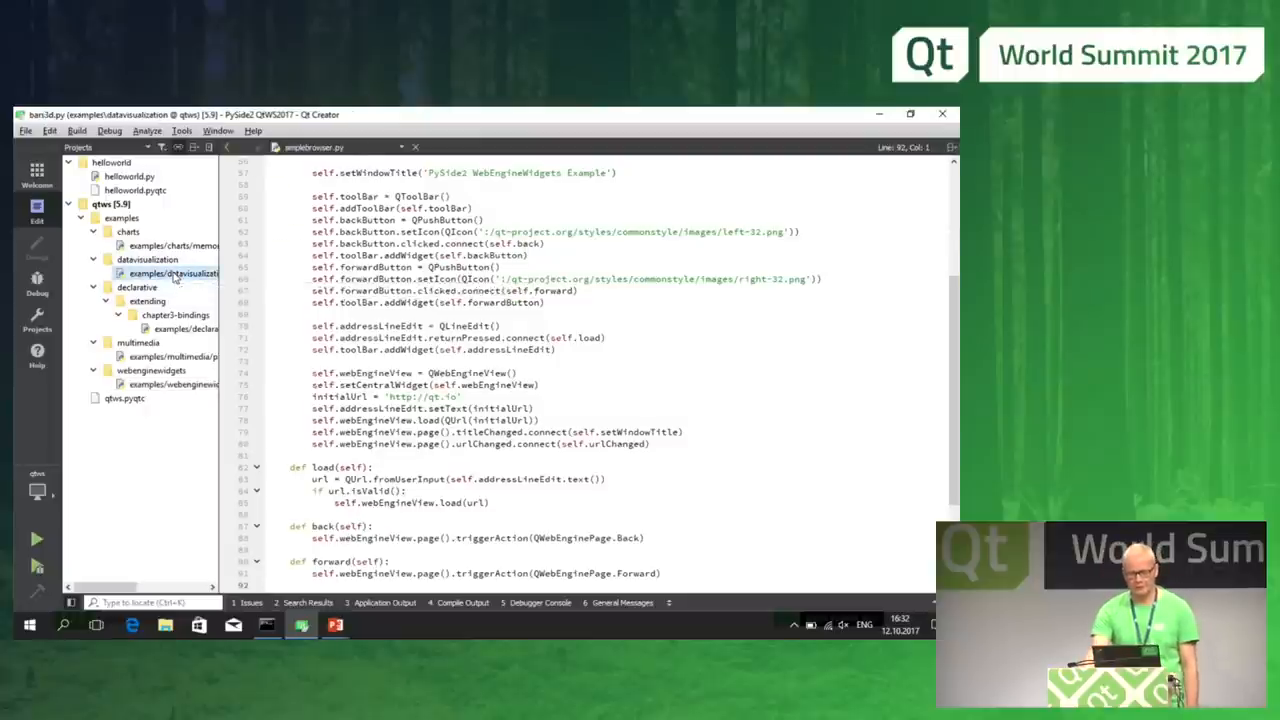
pyautogui.scroll(1, 362, 290)
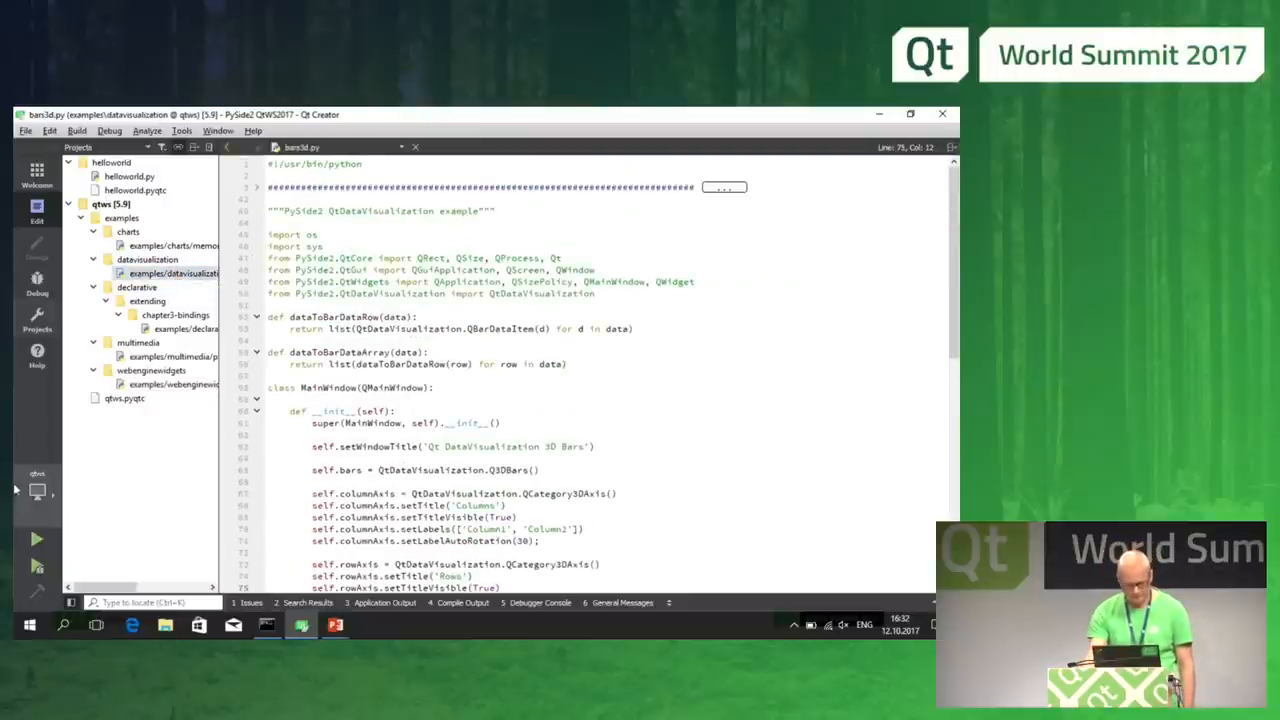
# Step: Choose the bars3d.py run configuration in the kit selector
pyautogui.click(37, 492)
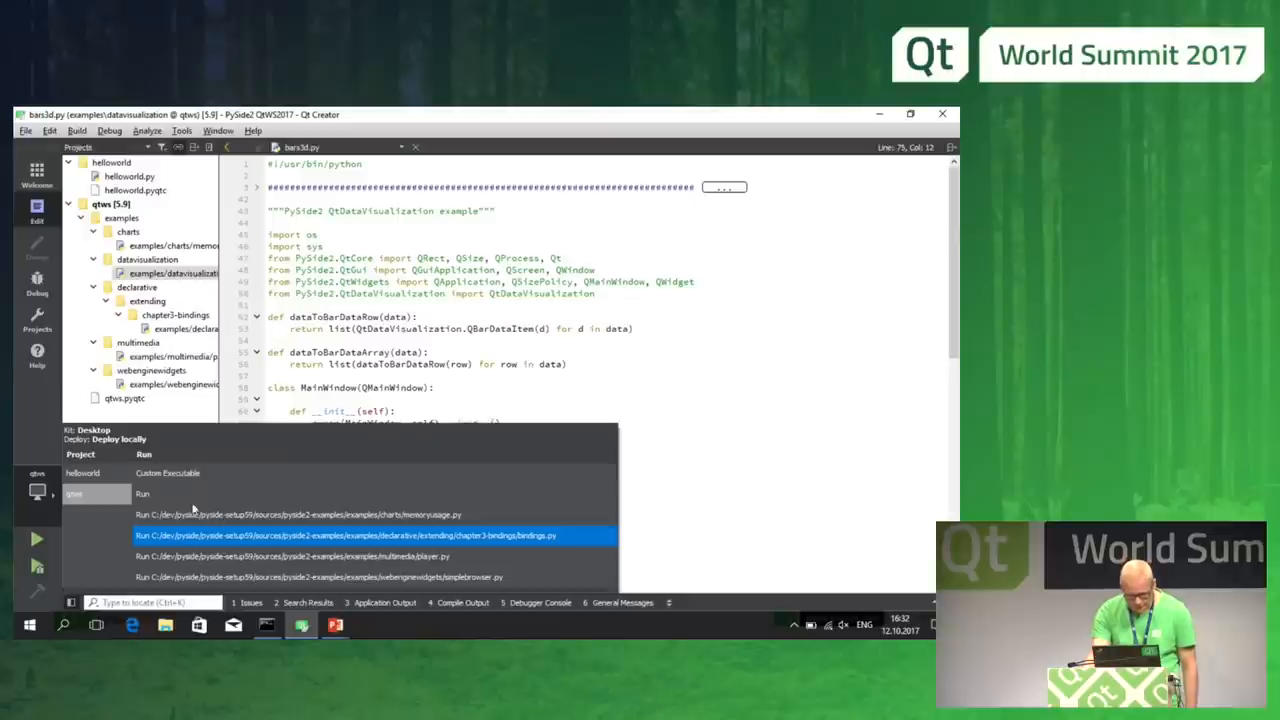
pyautogui.click(361, 352)
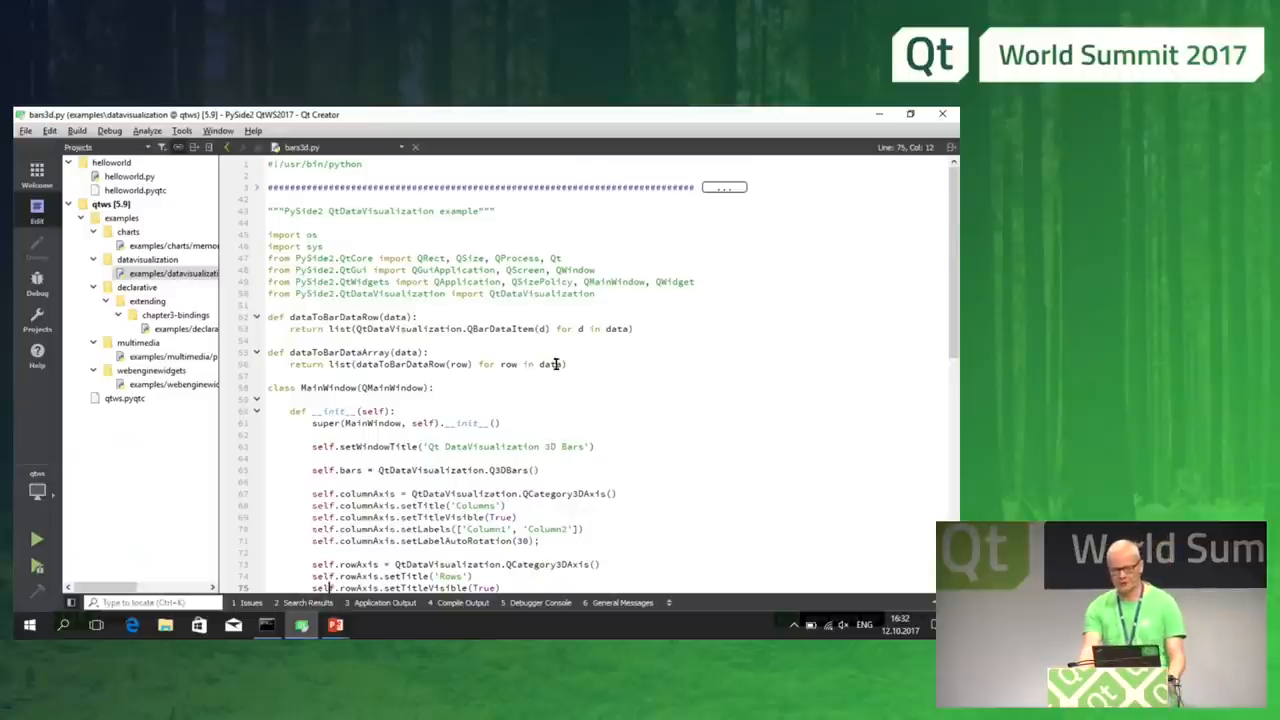
pyautogui.scroll(-1, 551, 363)
pyautogui.scroll(-1, 556, 372)
pyautogui.scroll(-1, 556, 372)
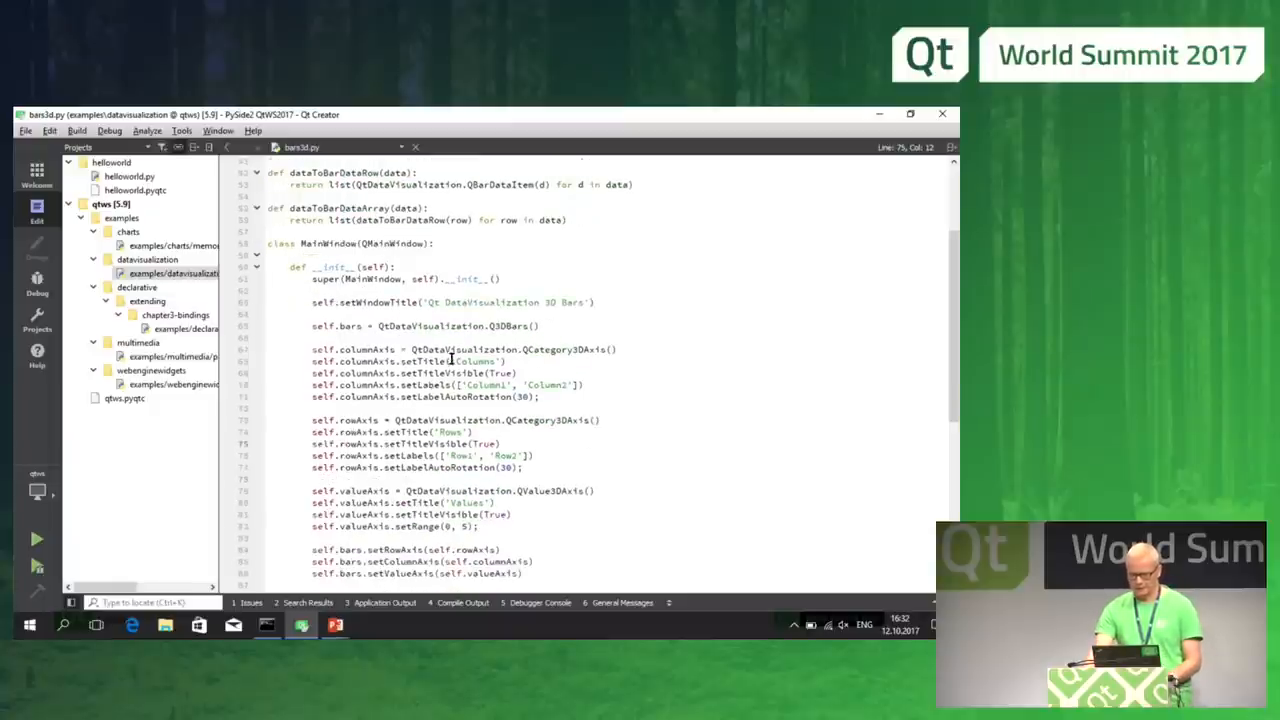
pyautogui.scroll(-1, 466, 358)
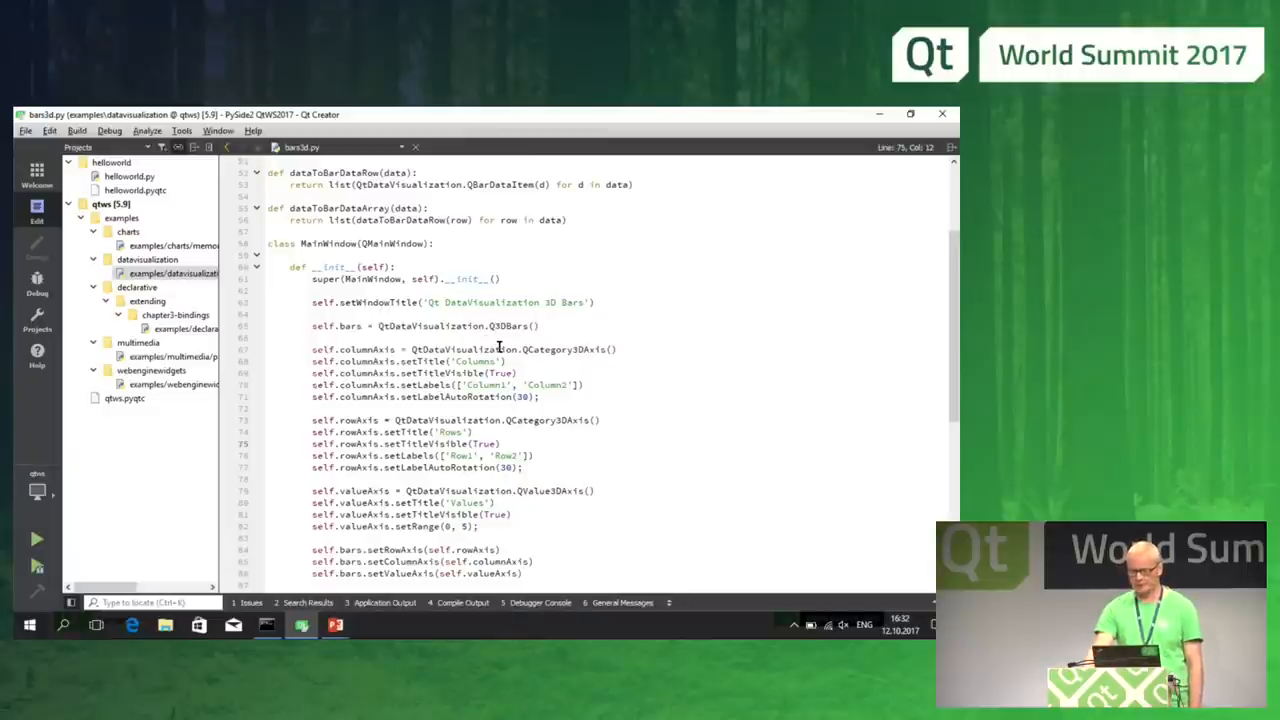
pyautogui.scroll(-1, 496, 347)
pyautogui.scroll(-1, 499, 349)
pyautogui.scroll(-1, 499, 349)
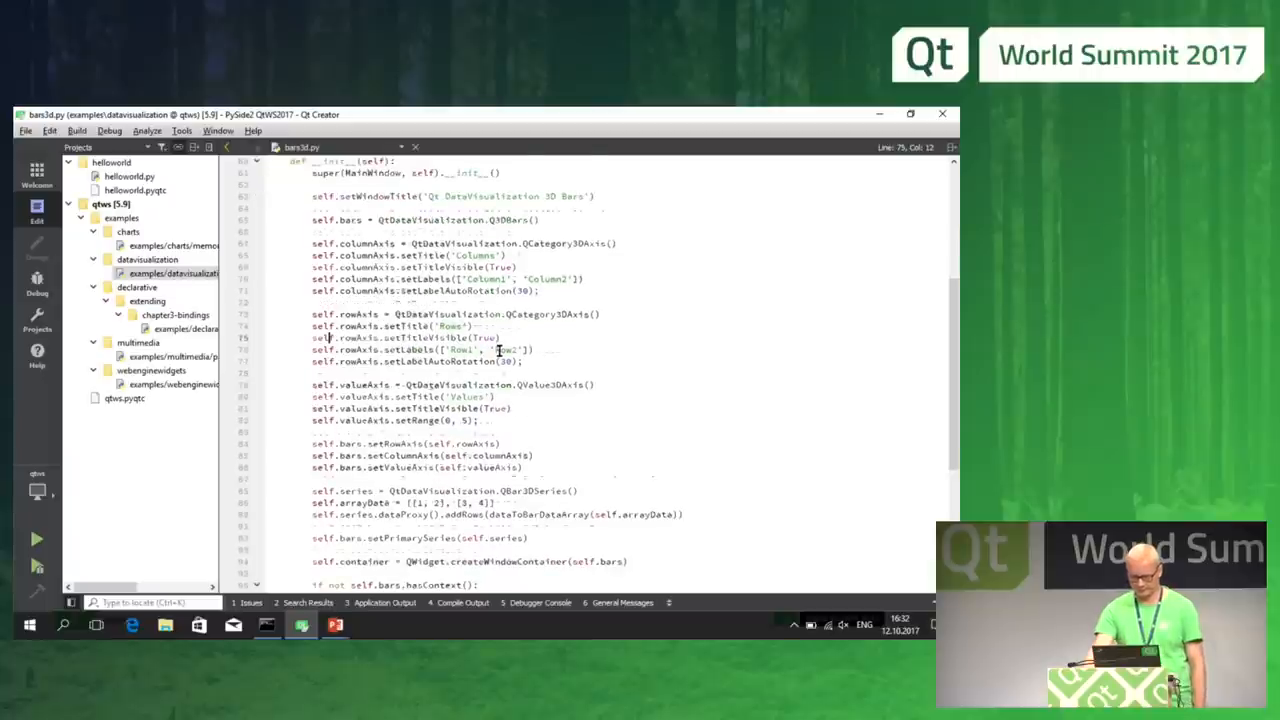
pyautogui.scroll(-1, 499, 349)
pyautogui.scroll(-1, 480, 347)
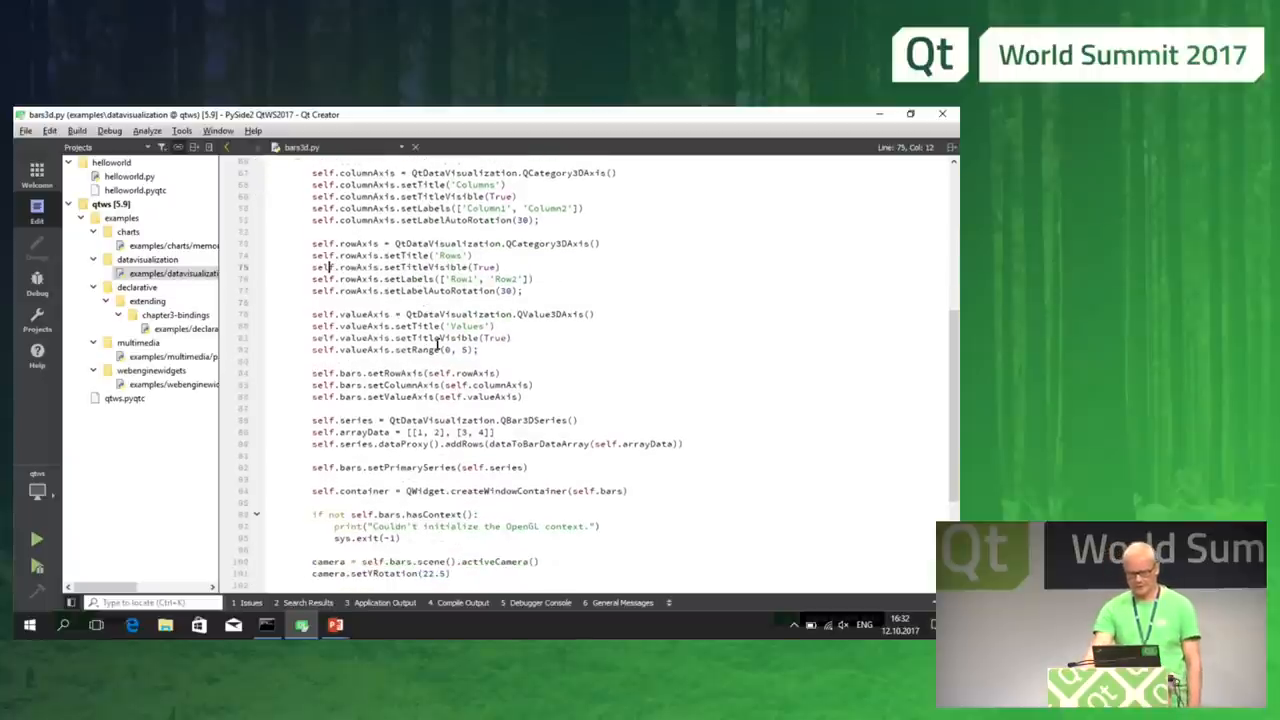
pyautogui.scroll(-1, 437, 345)
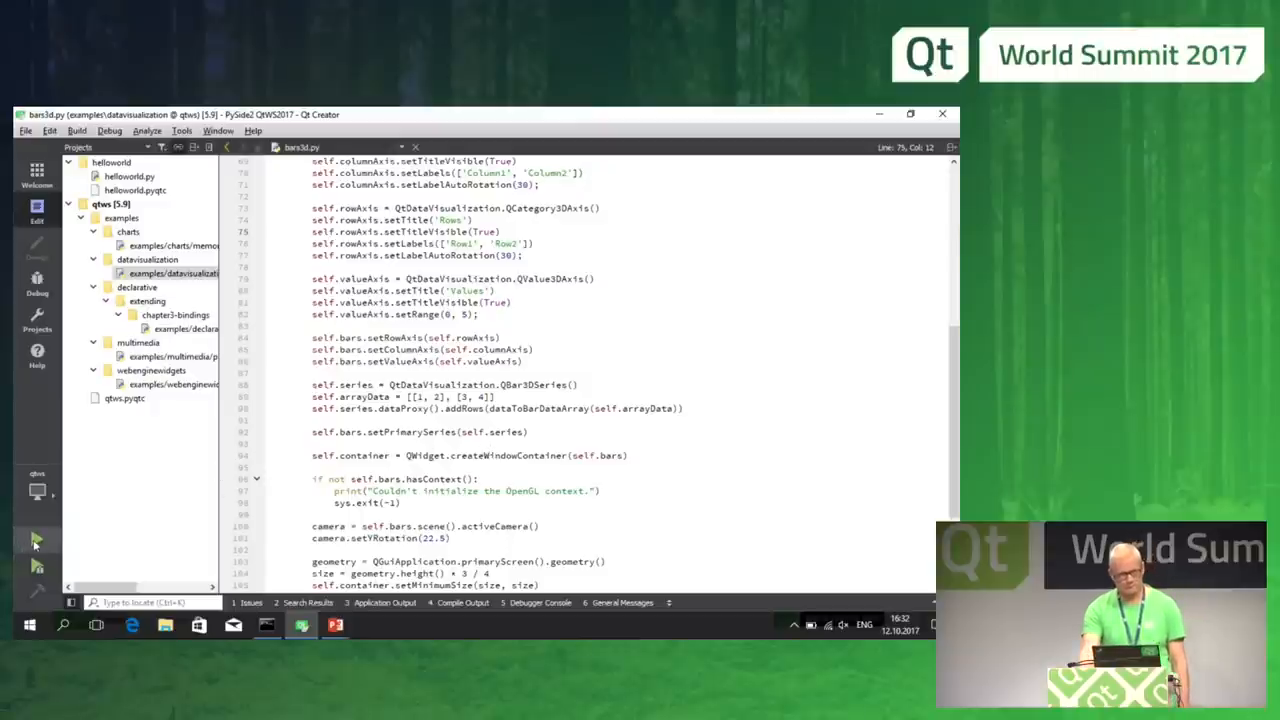
# Step: Run the 3D bars example, move and tilt its chart window, then close it
pyautogui.click(35, 541)
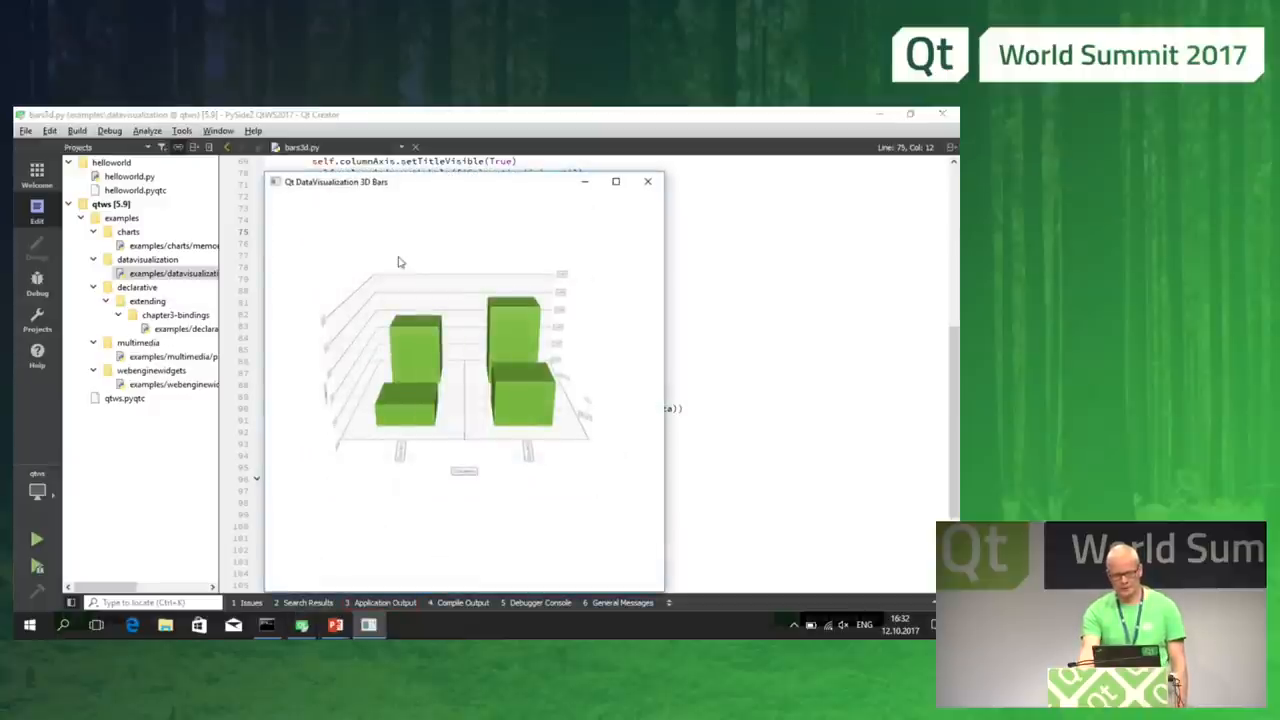
pyautogui.moveTo(408, 190); pyautogui.dragTo(480, 158)
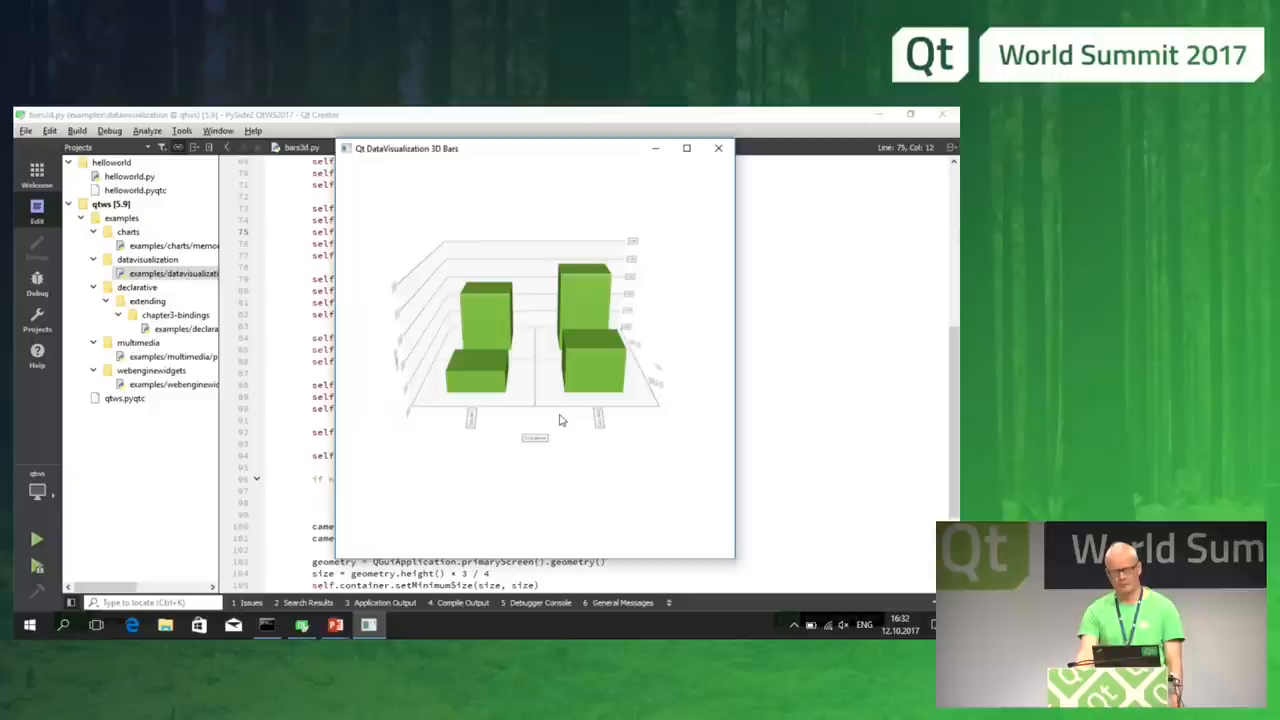
pyautogui.moveTo(561, 425); pyautogui.dragTo(560, 420)
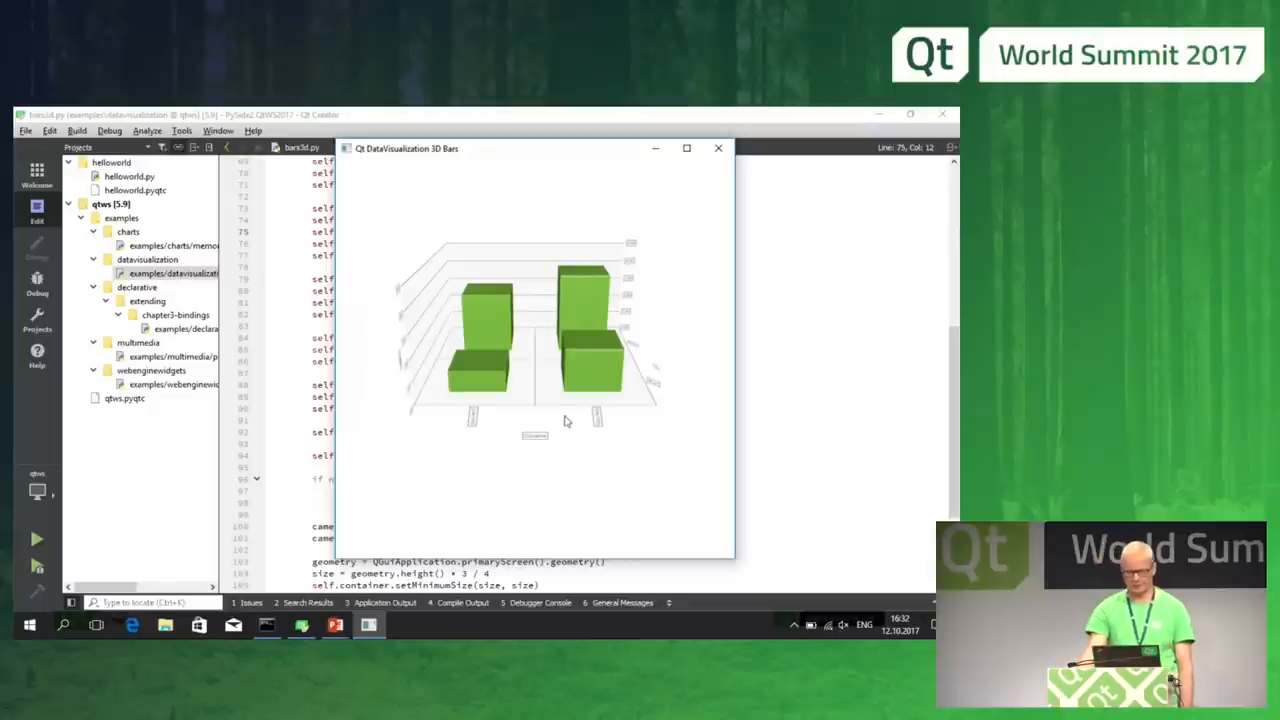
pyautogui.click(718, 148)
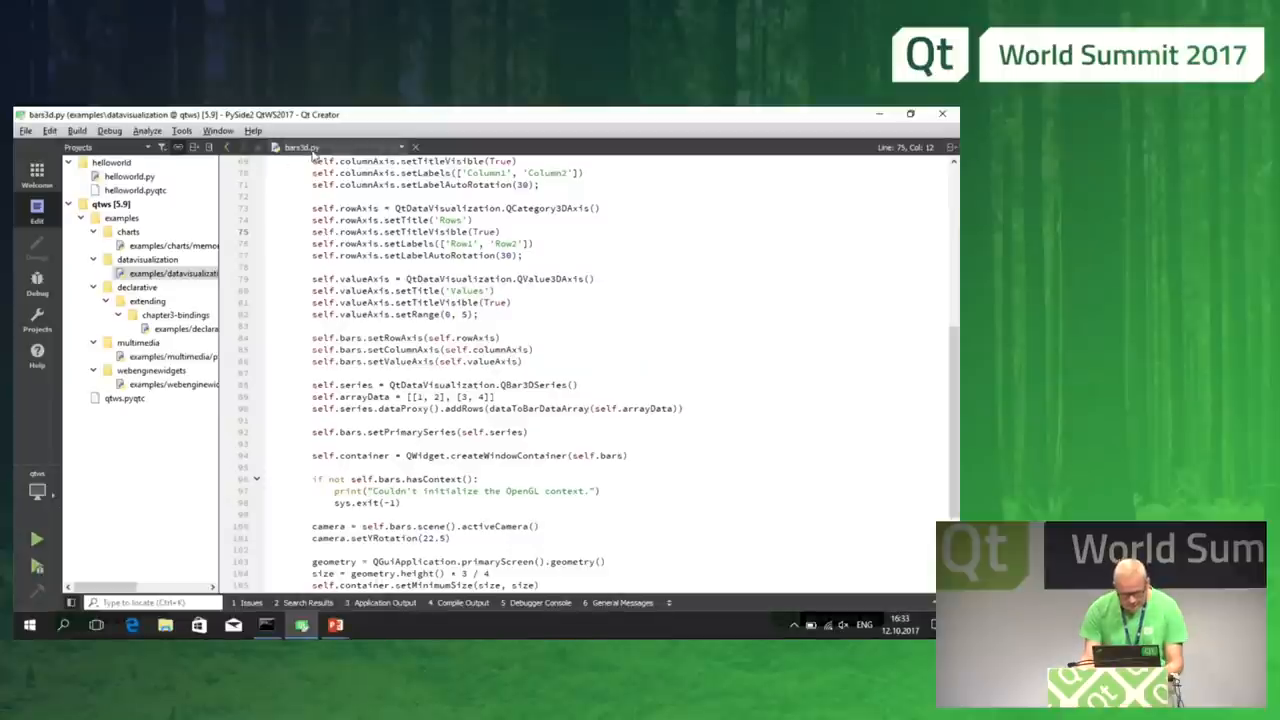
# Step: Switch to typesystem_widgets_common.xml at the QStyleOption entries and begin a find in the file
pyautogui.click(312, 149)
pyautogui.click(340, 204)
pyautogui.scroll(5, 564, 351)
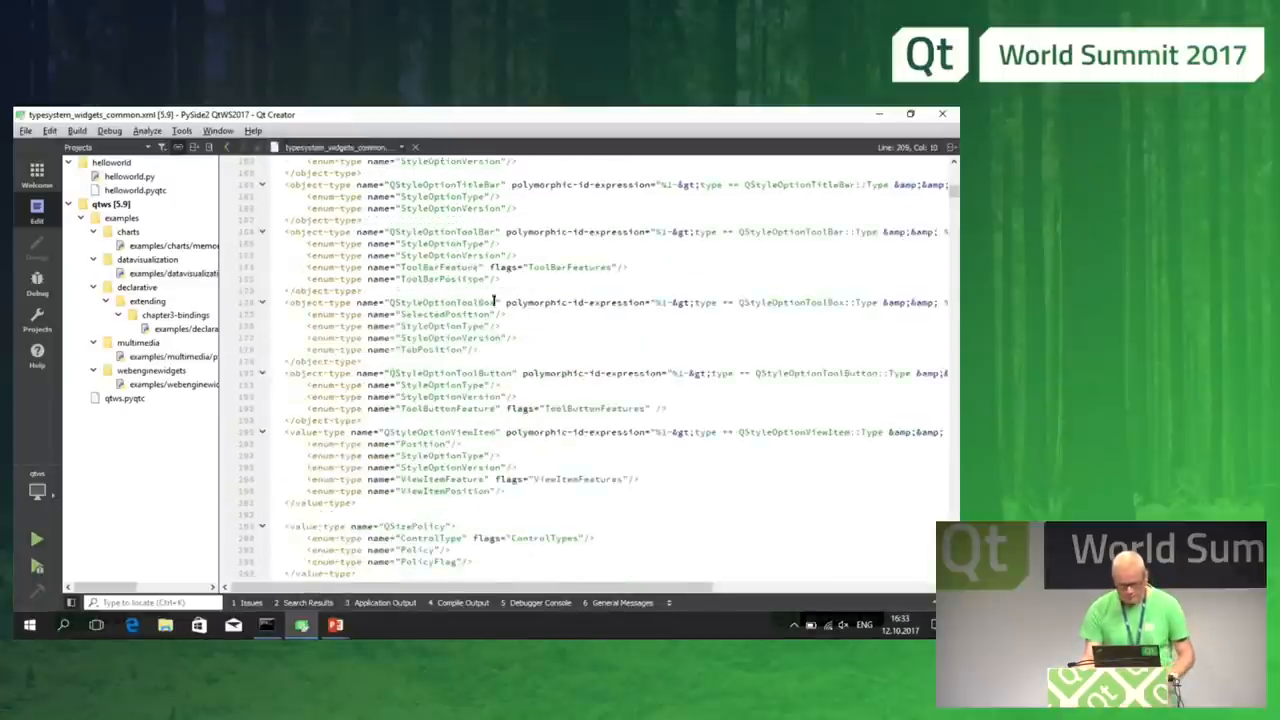
pyautogui.scroll(3, 564, 351)
pyautogui.scroll(5, 564, 351)
pyautogui.scroll(8, 566, 350)
pyautogui.scroll(8, 568, 349)
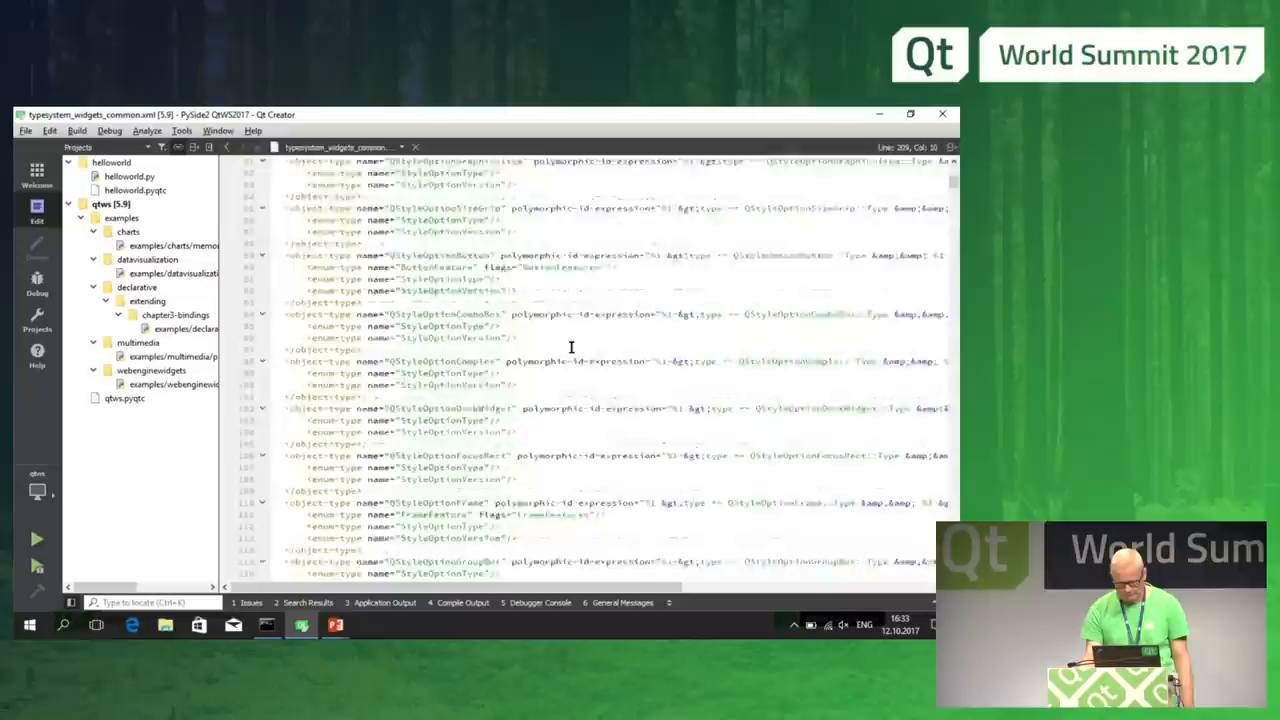
pyautogui.scroll(8, 571, 347)
pyautogui.scroll(-3, 571, 347)
pyautogui.scroll(-1, 571, 345)
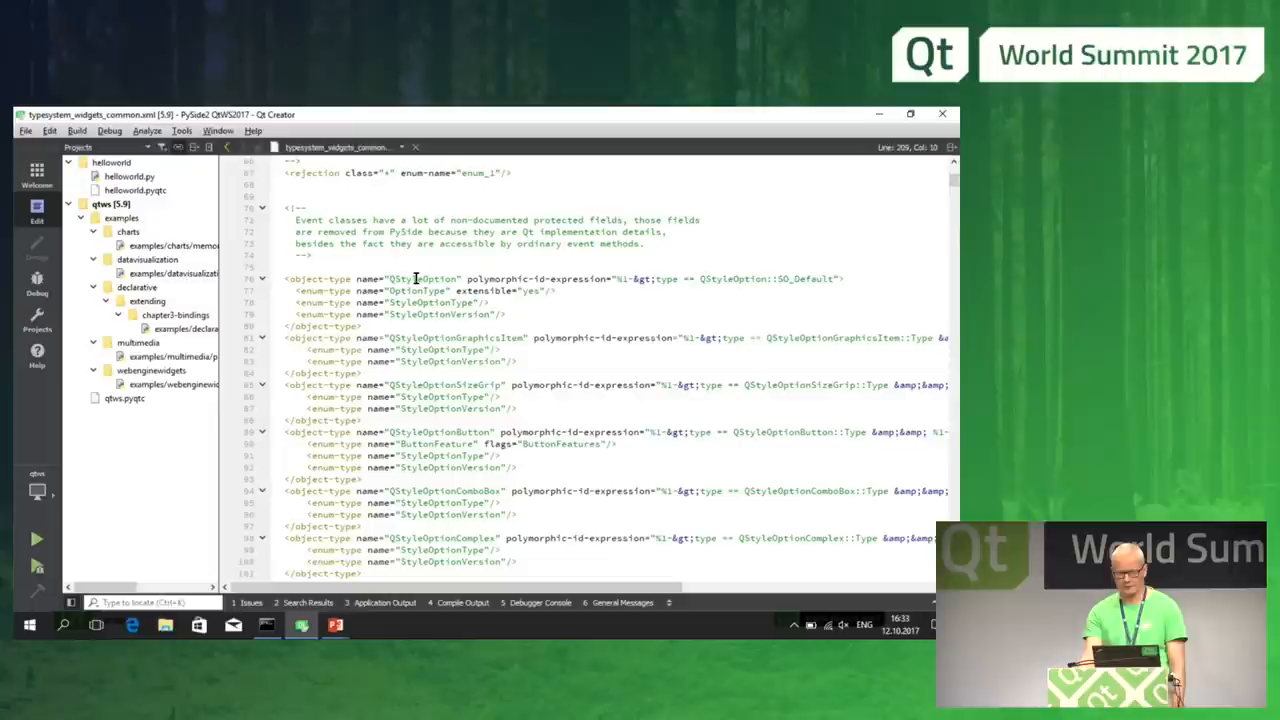
pyautogui.scroll(-1, 394, 279)
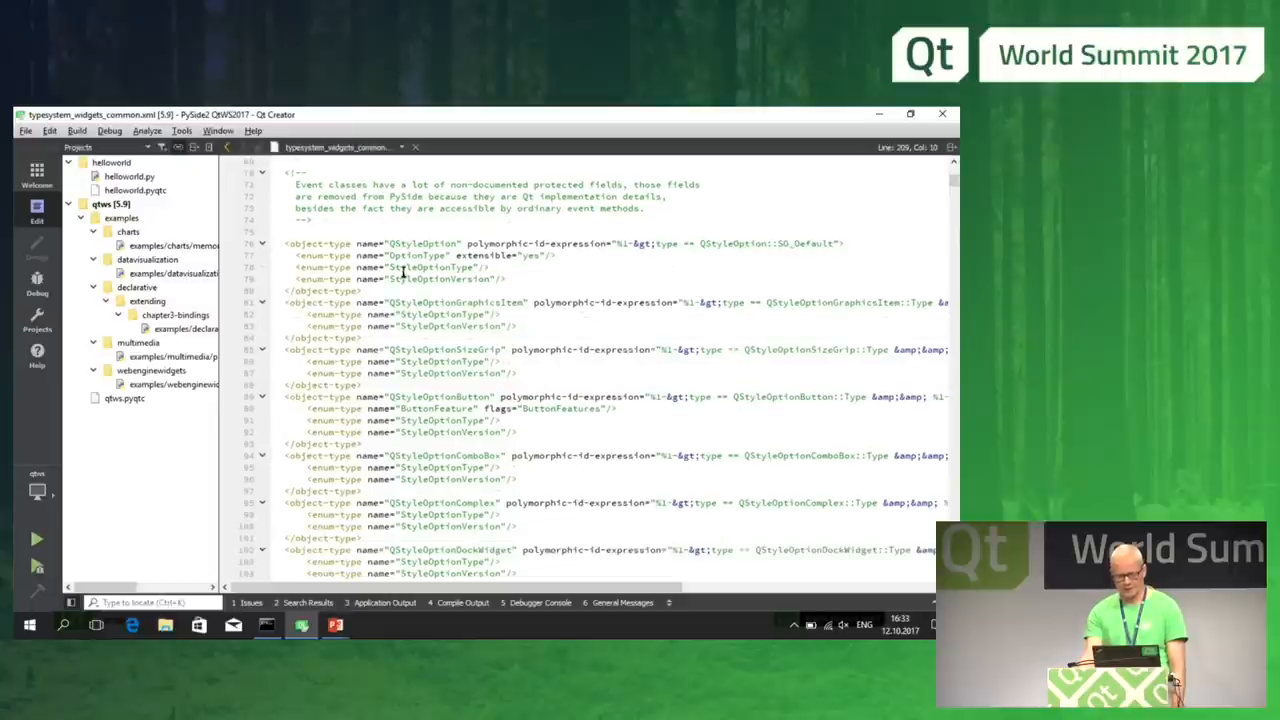
pyautogui.hotkey('ctrl', 'f')
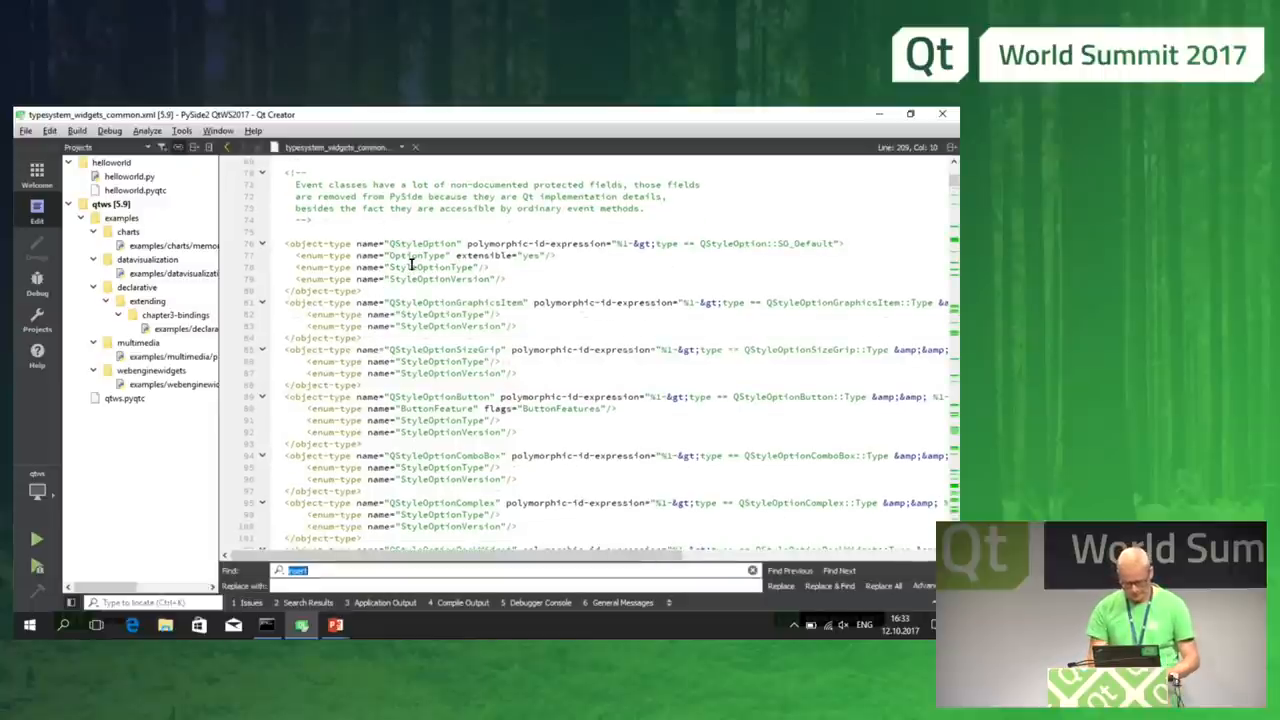
pyautogui.write('modif')
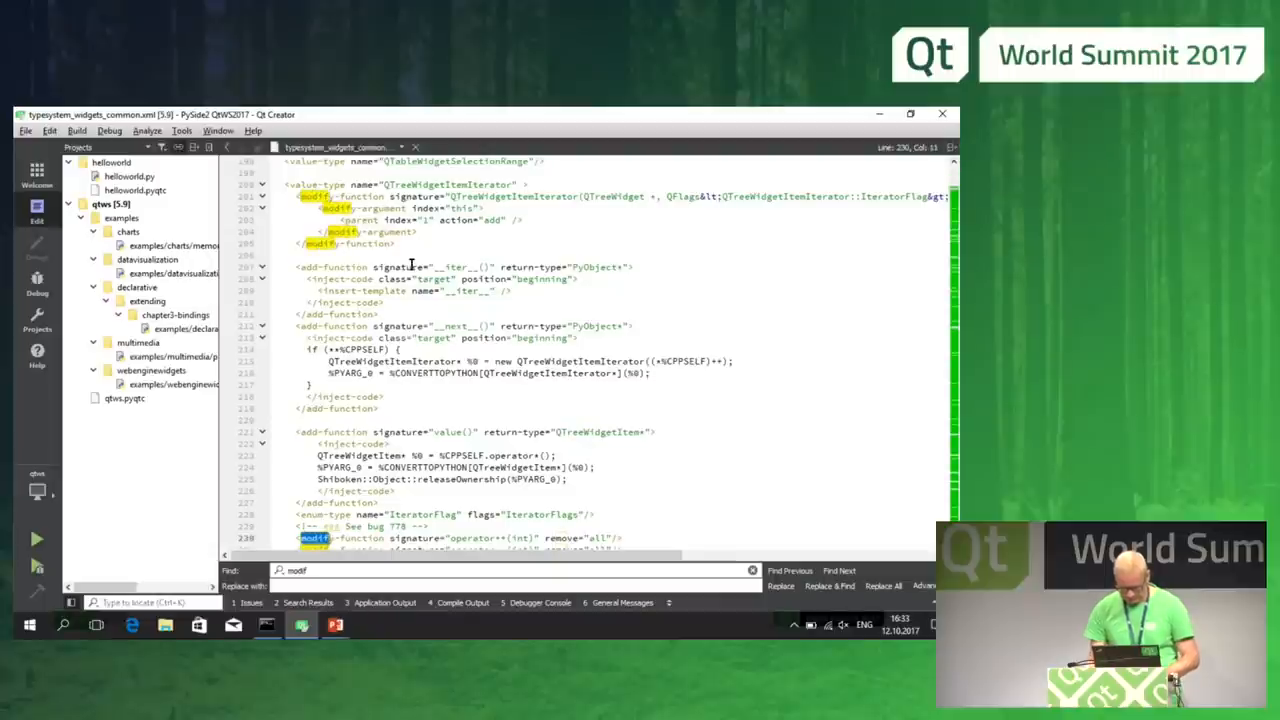
pyautogui.scroll(-1, 410, 265)
pyautogui.scroll(-2, 440, 300)
pyautogui.scroll(-1, 469, 349)
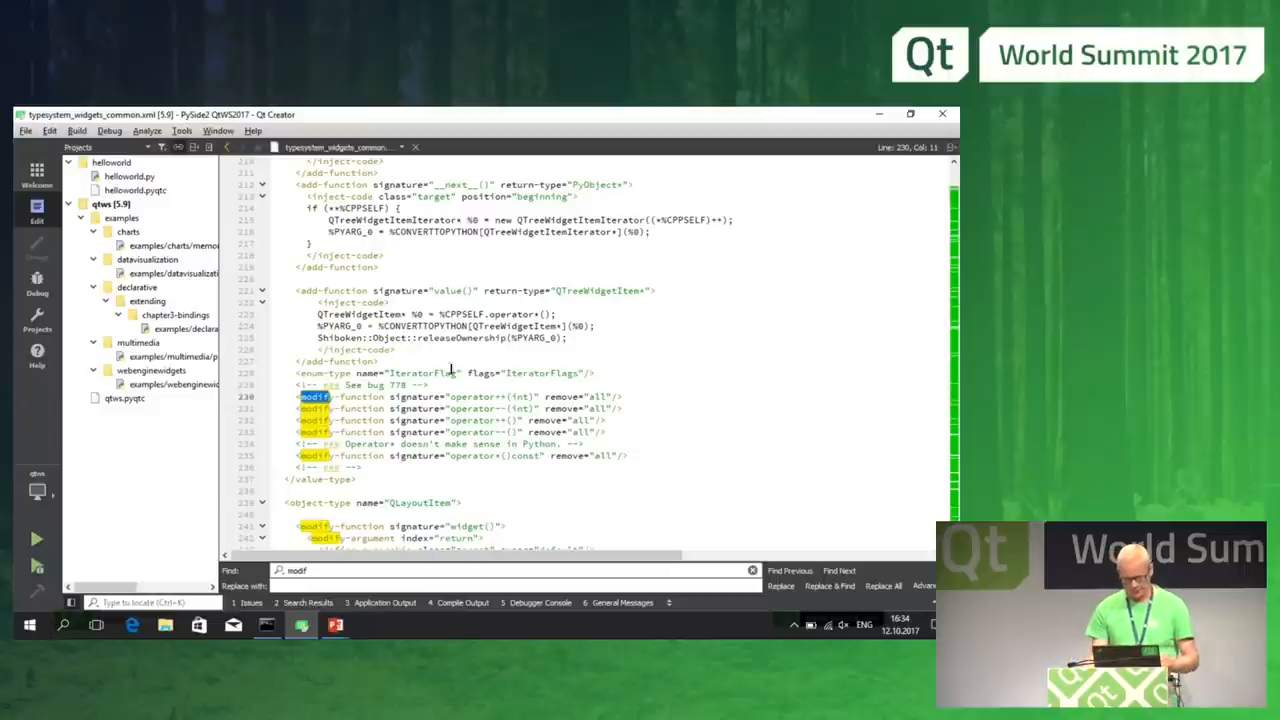
pyautogui.scroll(-2, 452, 372)
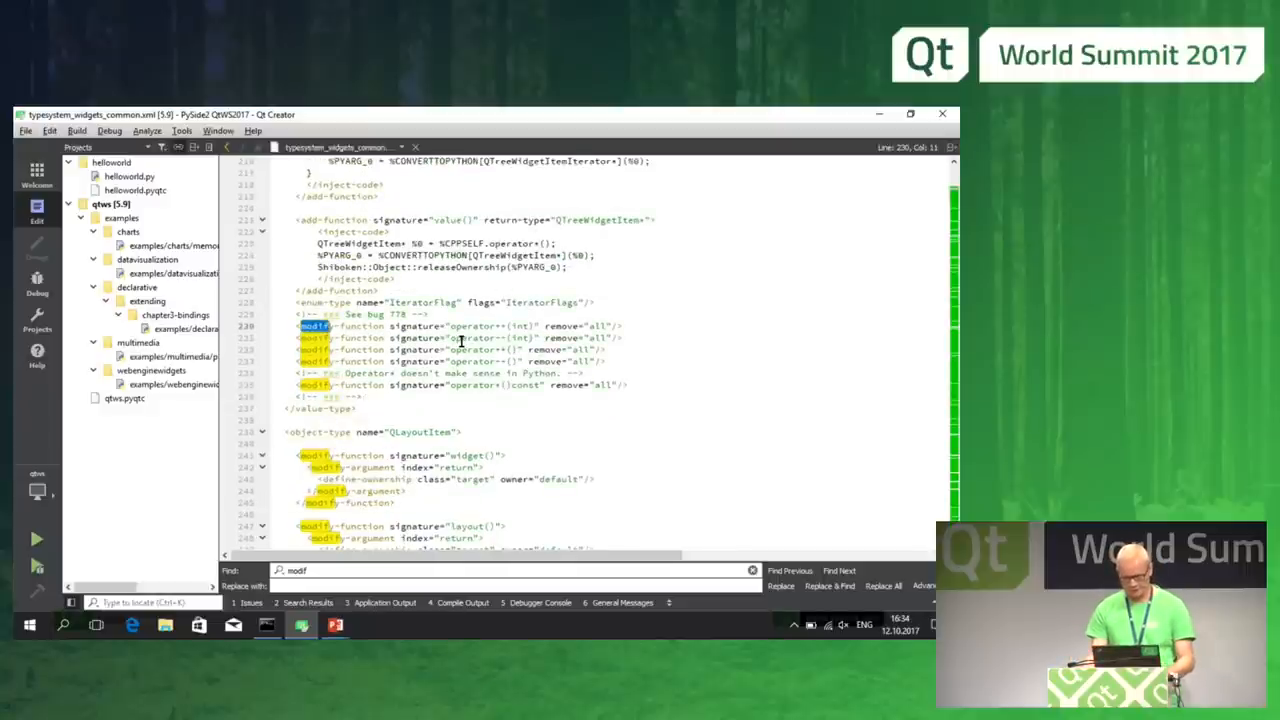
pyautogui.write('y')
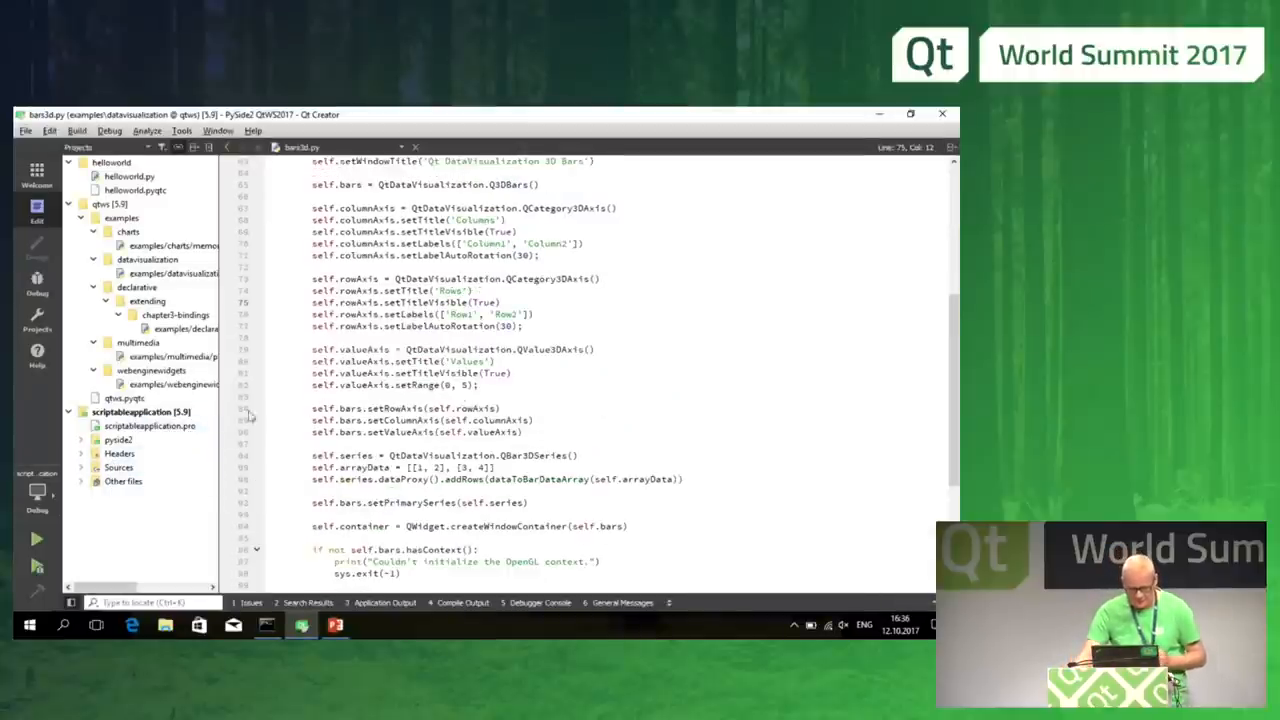
# Step: View scriptableapplication.pro and mainwindow.h with the pyside2 and Sources groups expanded
pyautogui.doubleClick(150, 426)
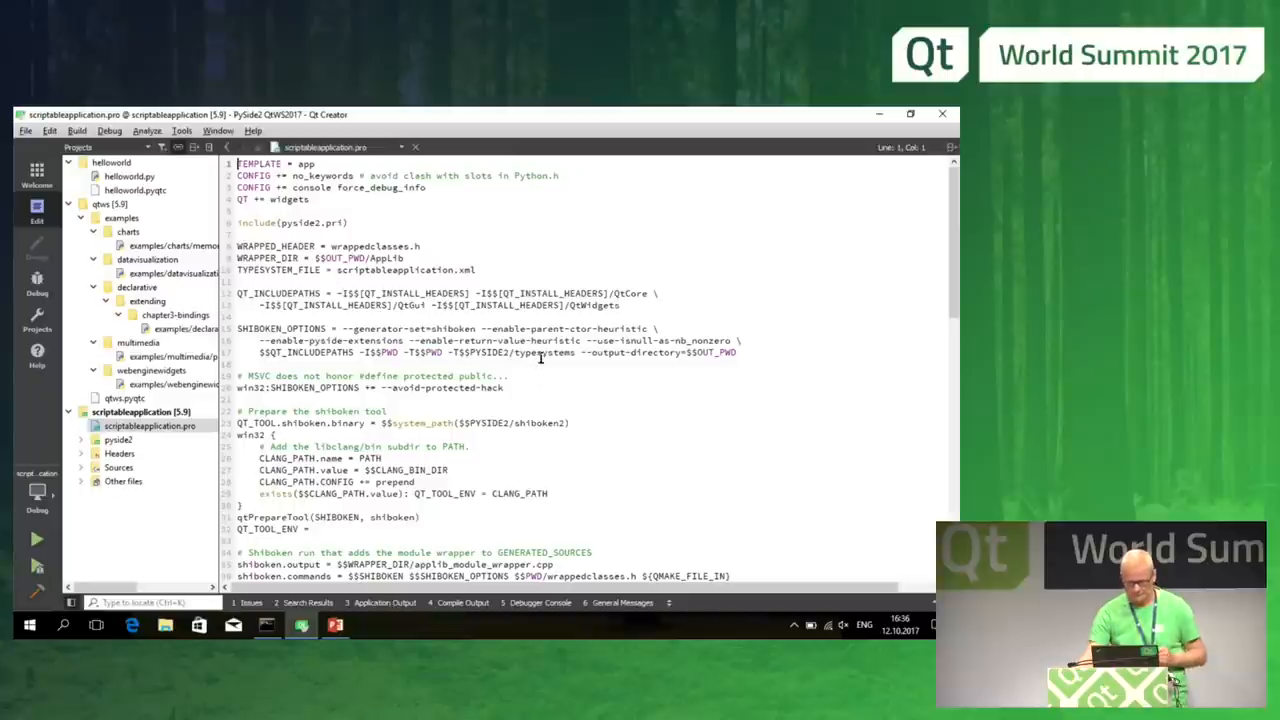
pyautogui.scroll(-1, 601, 247)
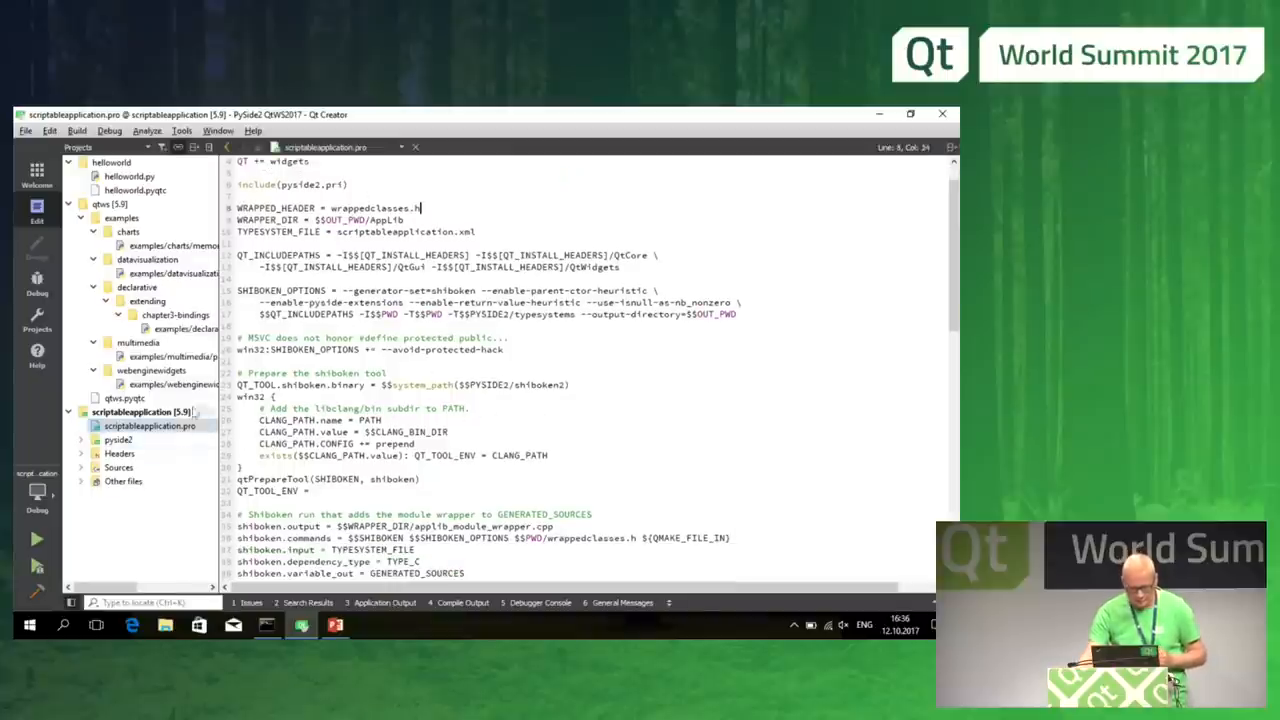
pyautogui.click(81, 440)
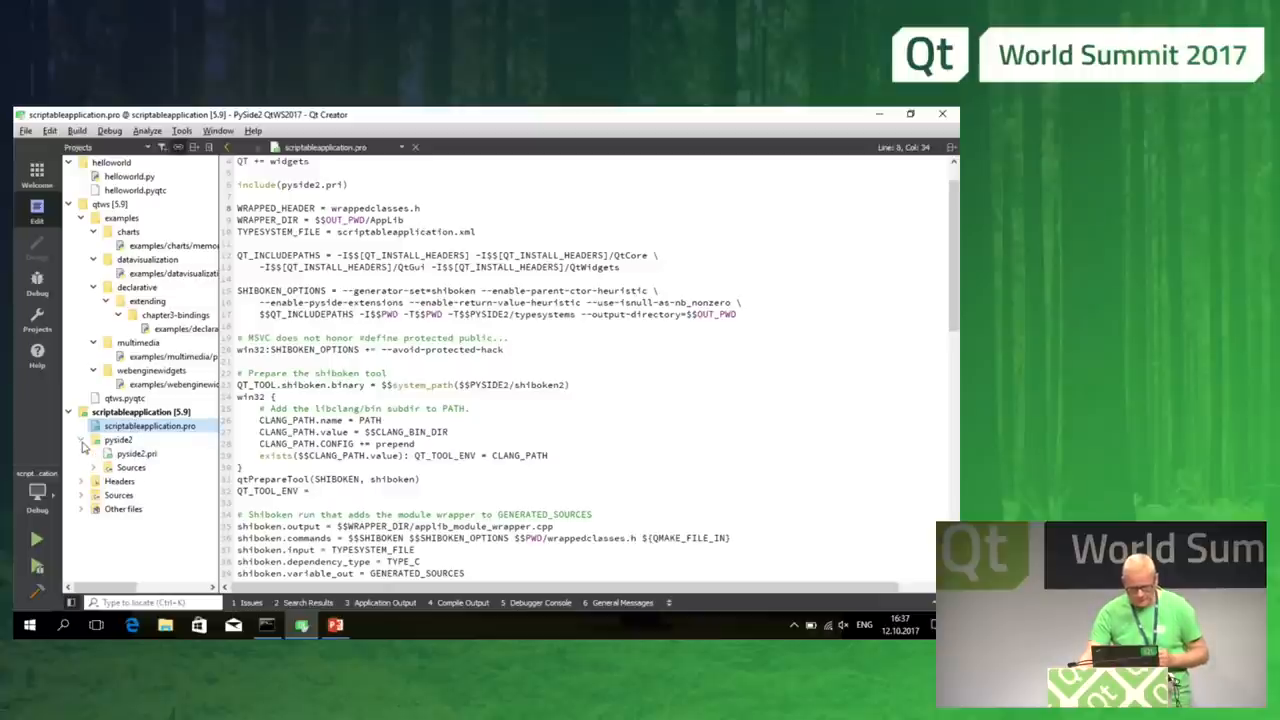
pyautogui.click(81, 495)
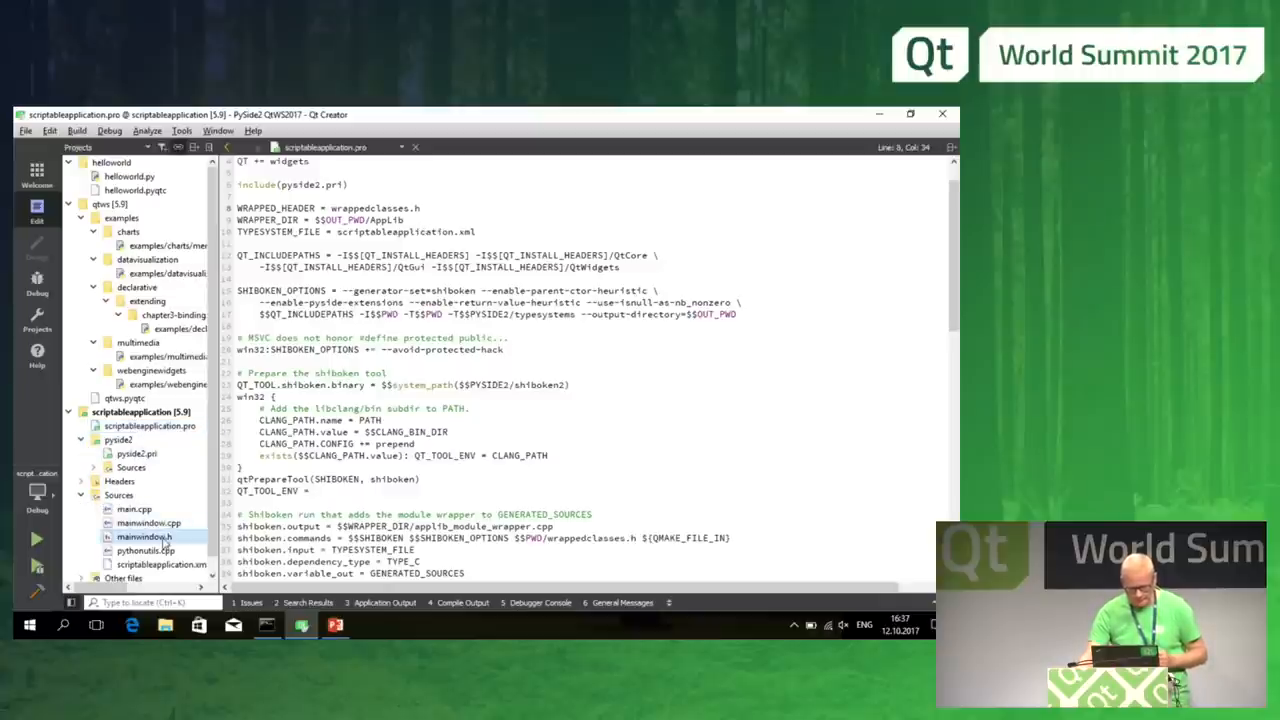
pyautogui.click(144, 537)
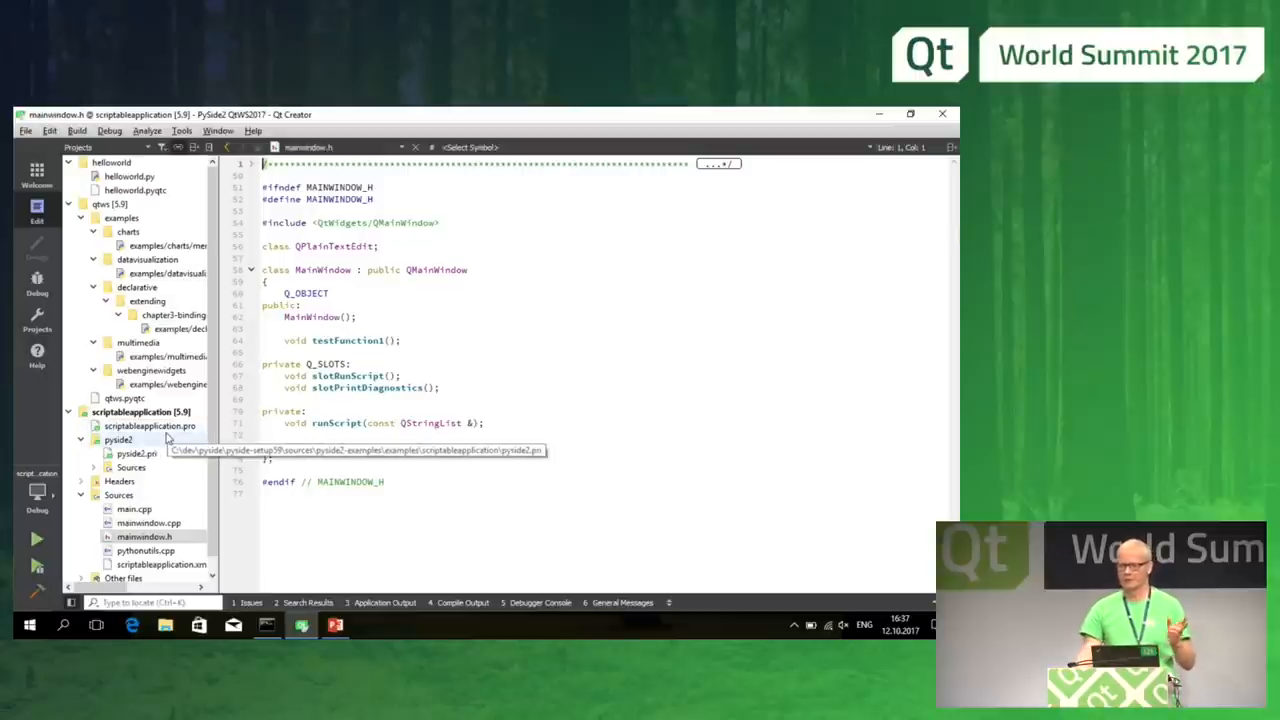
pyautogui.click(150, 426)
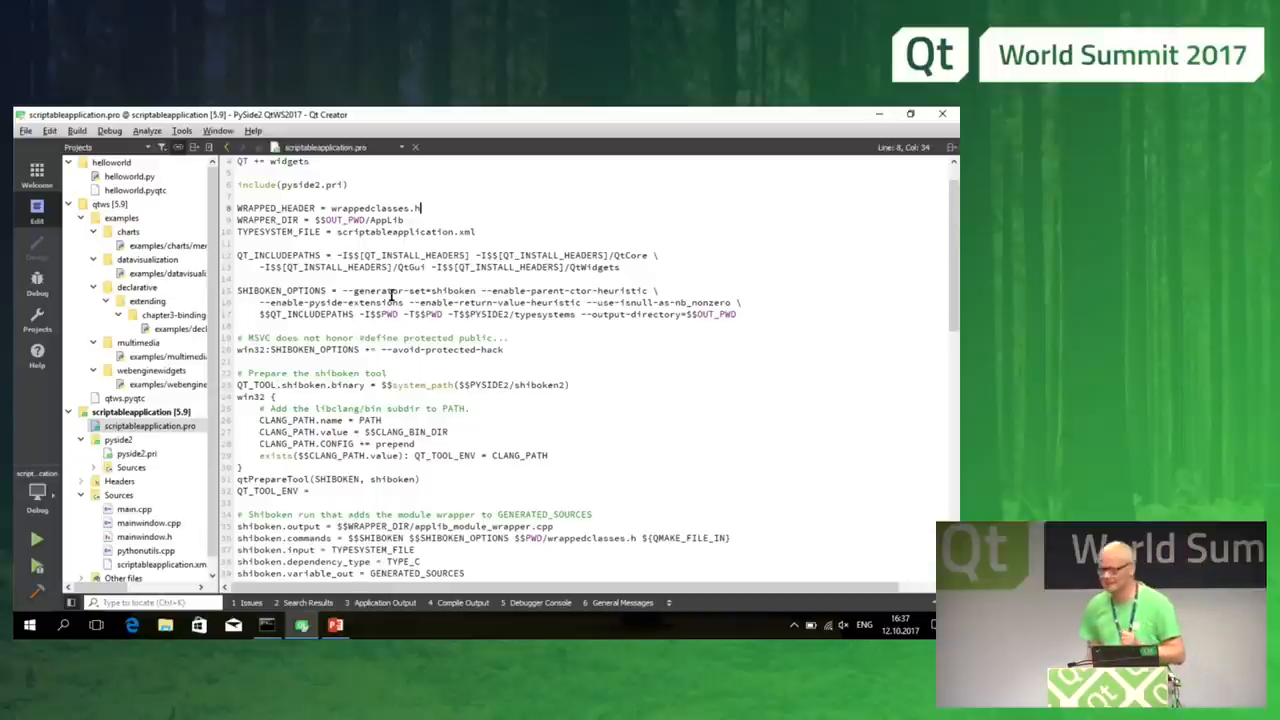
pyautogui.scroll(-8, 421, 337)
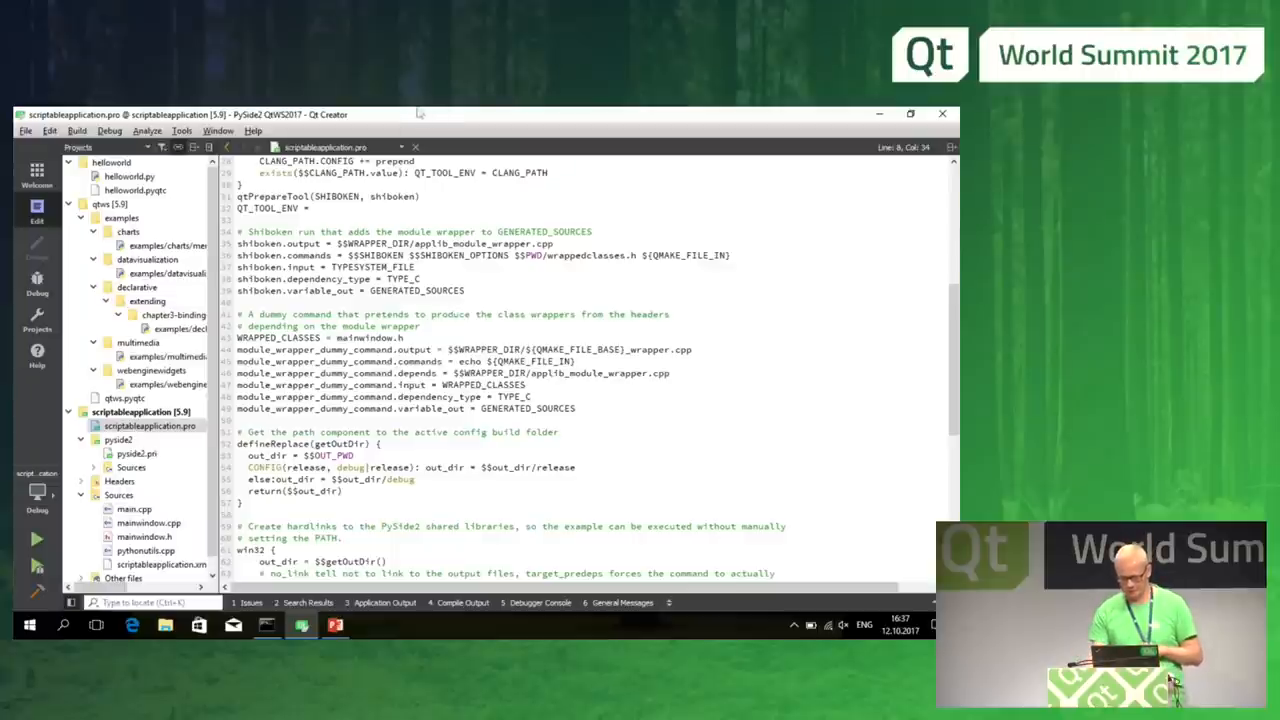
# Step: Close the PowerPoint slides and bring the PySide59 console forward with 'cd sources' entered
pyautogui.moveTo(443, 114); pyautogui.dragTo(478, 325)
pyautogui.click(655, 115)
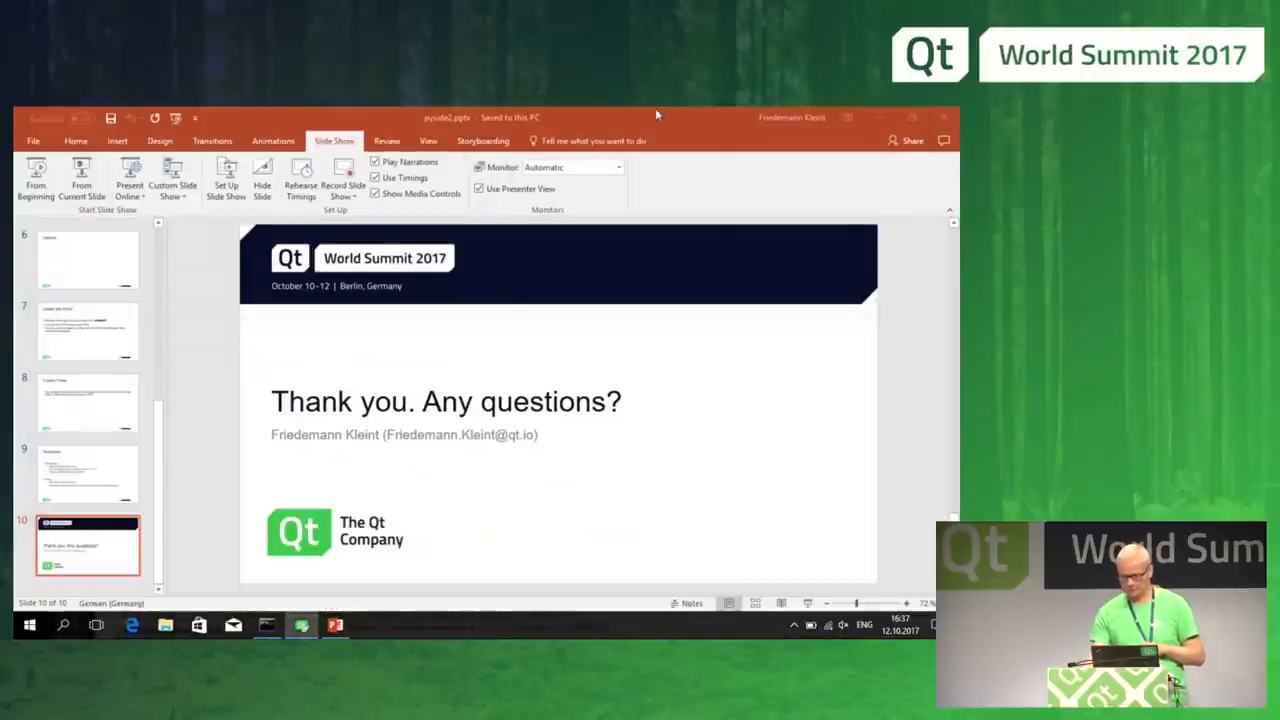
pyautogui.click(945, 117)
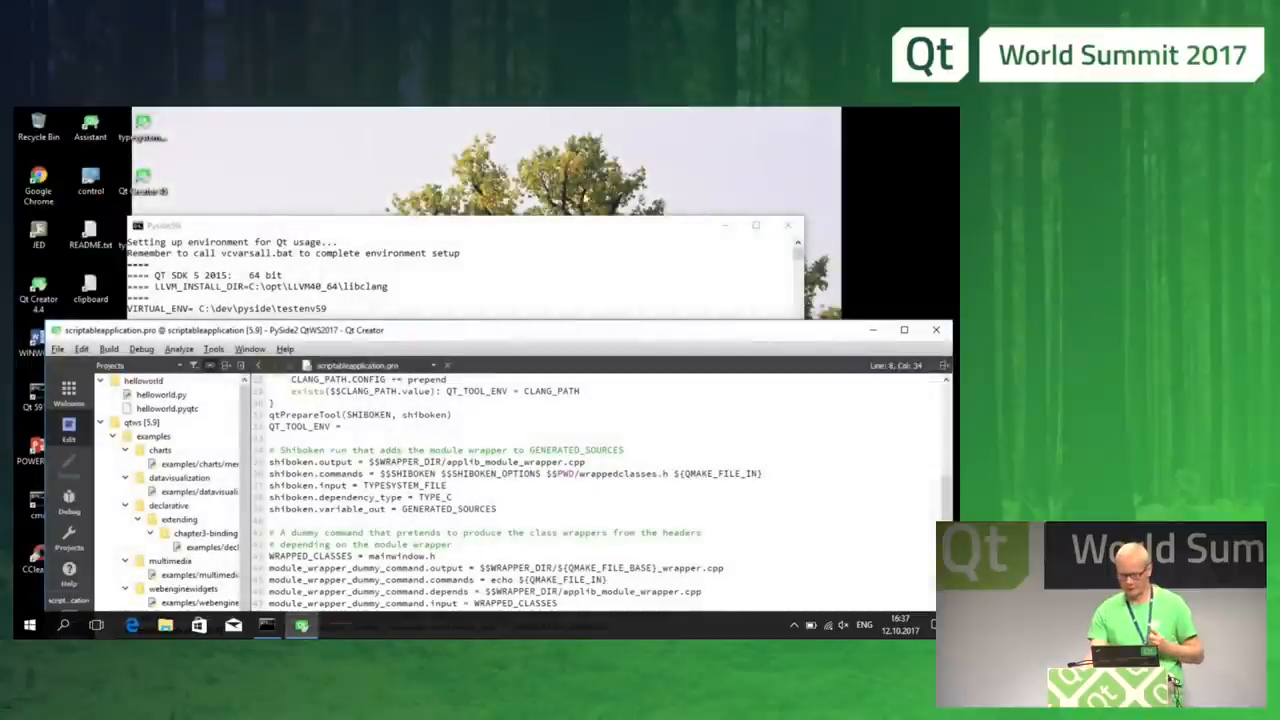
pyautogui.click(586, 285)
pyautogui.write('cd ')
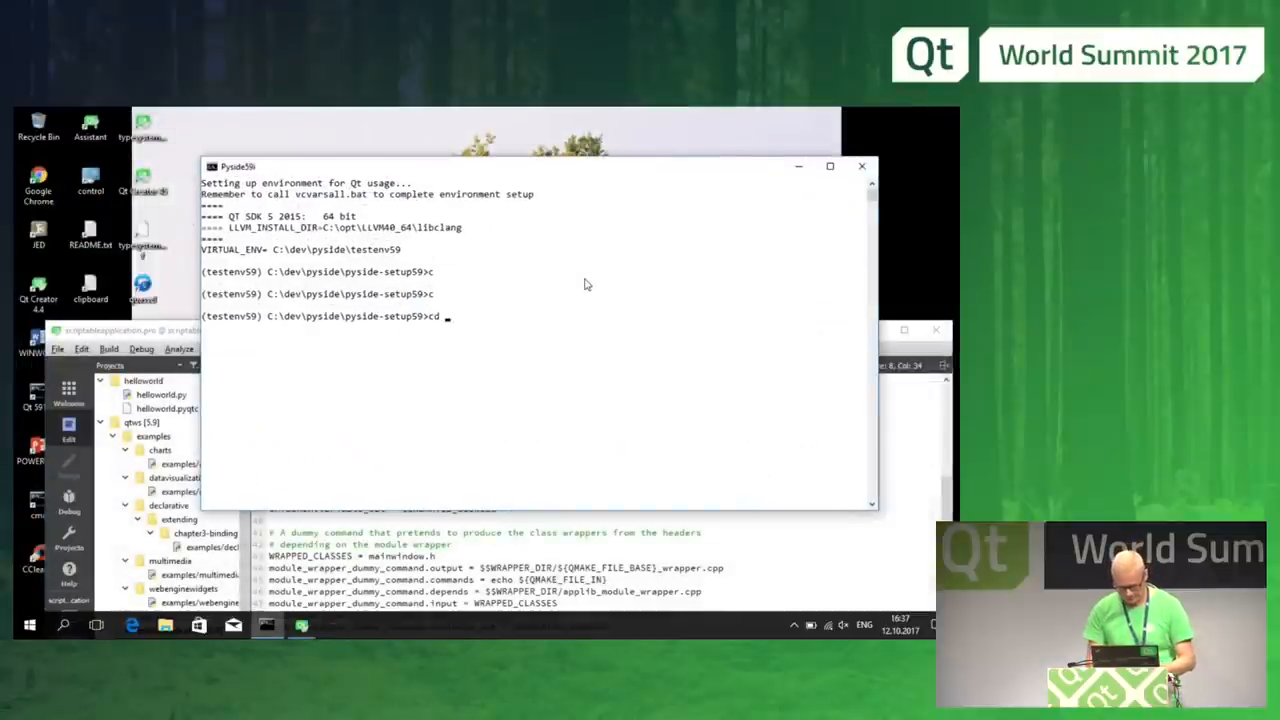
pyautogui.write('sources')
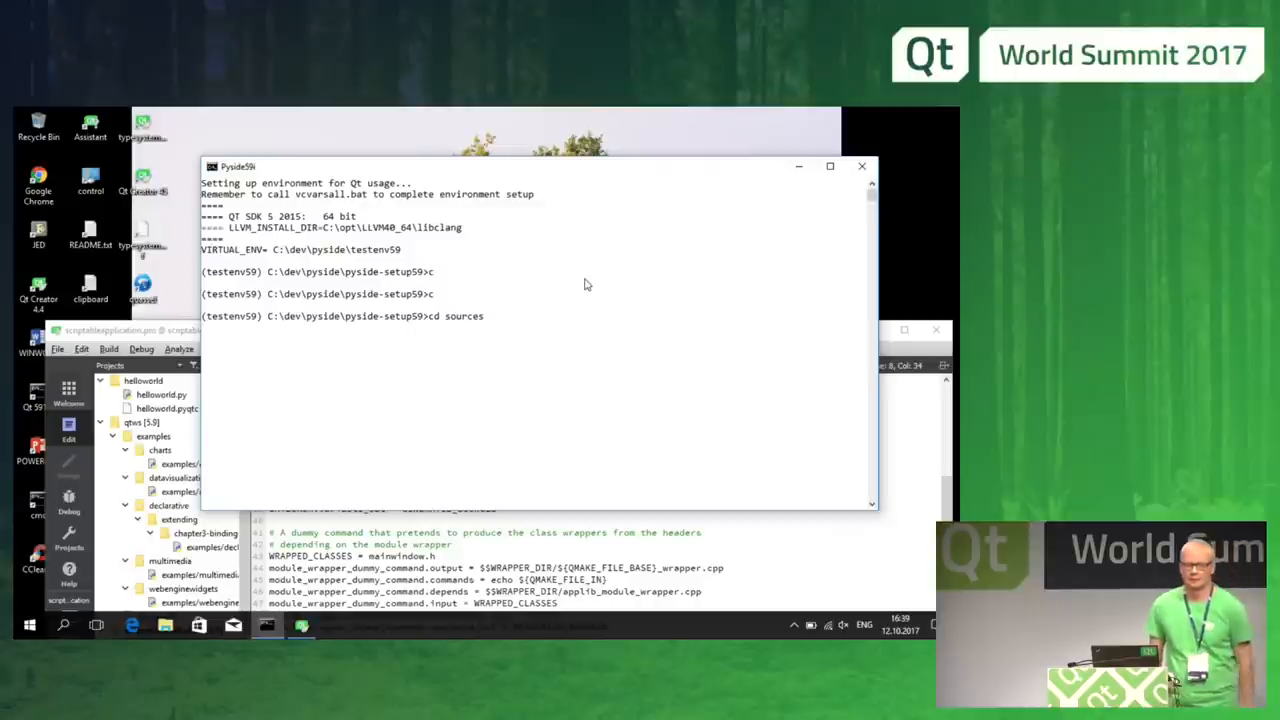
pyautogui.click(580, 274)
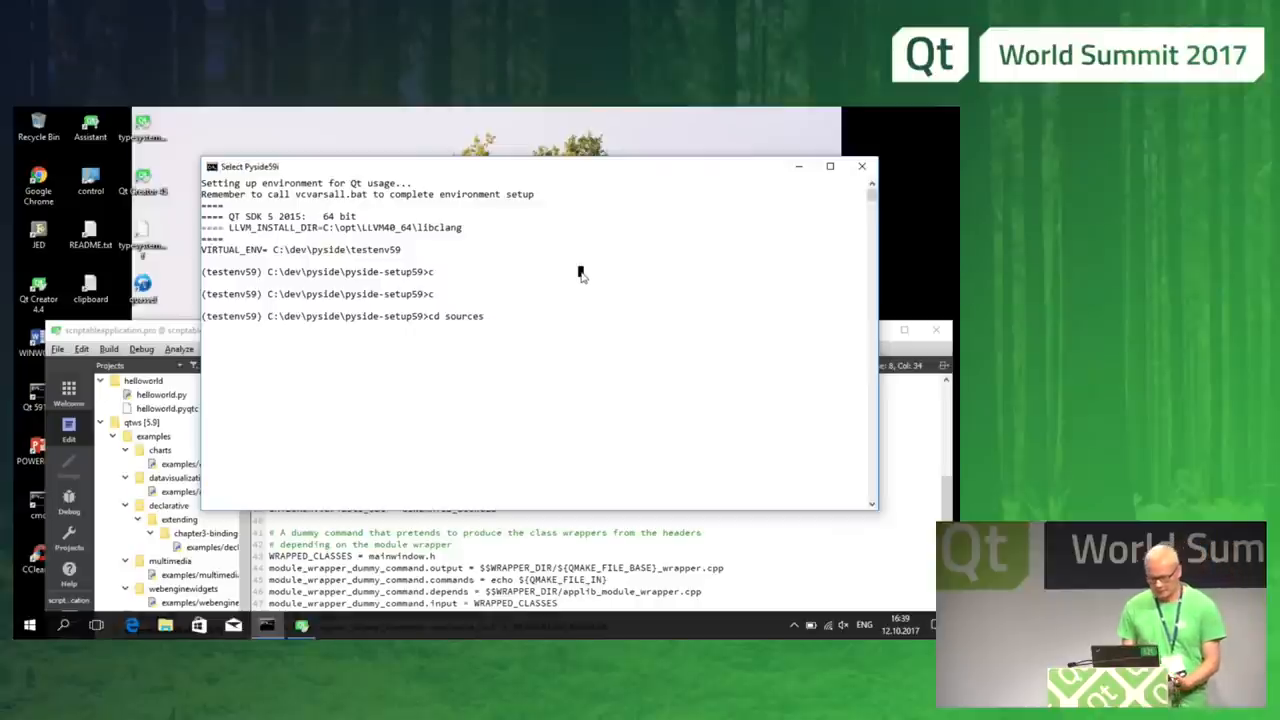